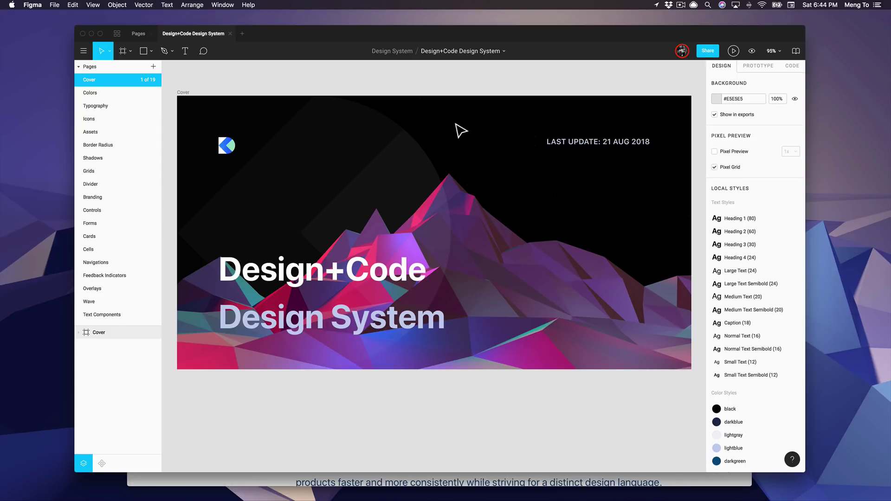
Step through Colors, Typography, Icons, Controls, Forms, Cards, Cells and Navigations pages, then list the team libraries
click(116, 97)
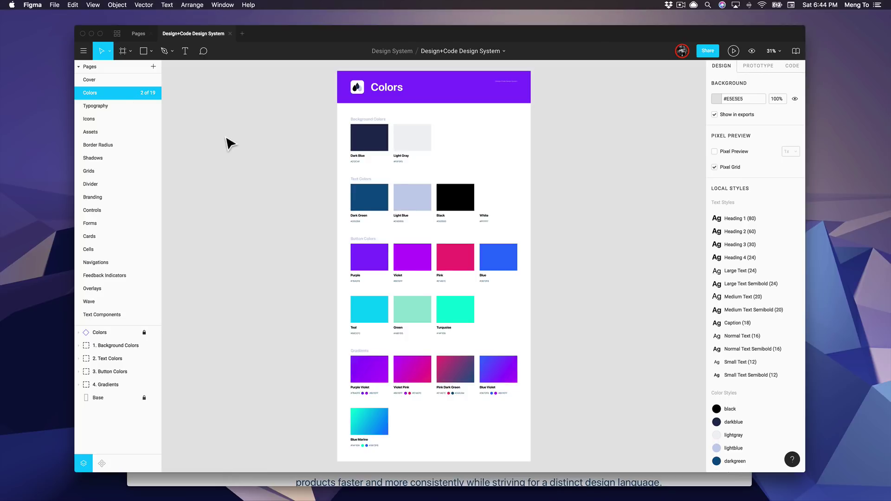
click(118, 106)
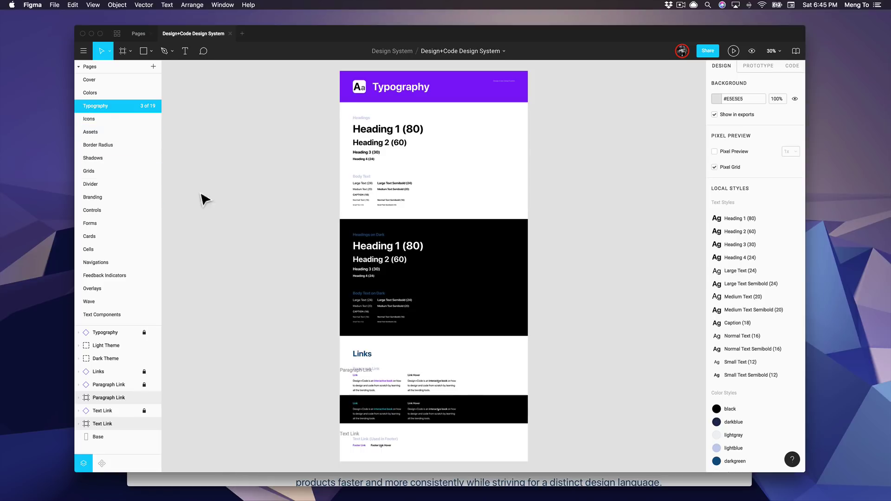
click(105, 119)
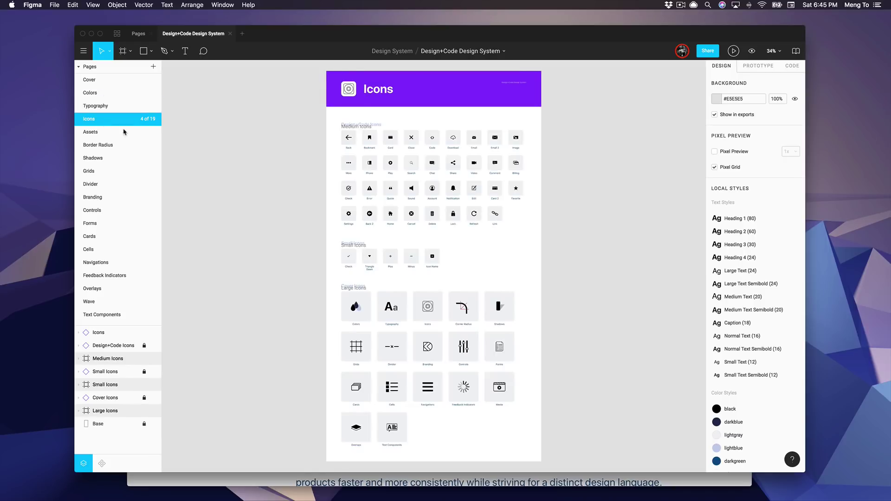
click(118, 209)
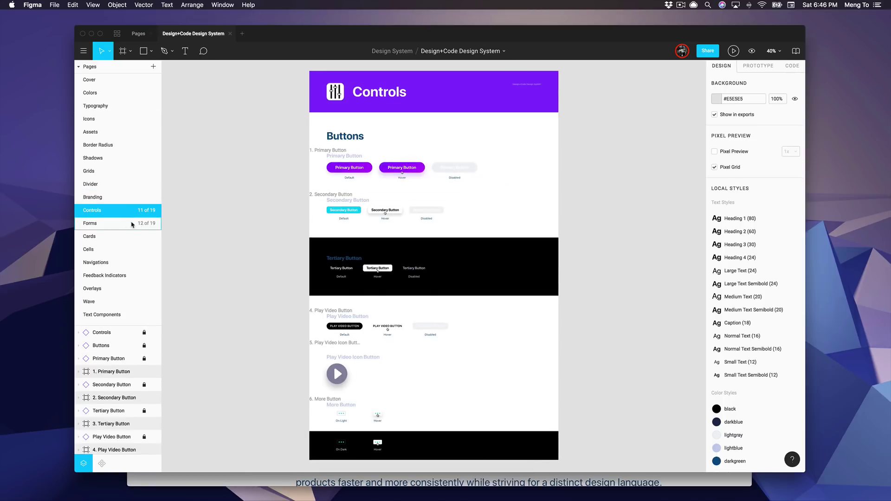
click(131, 224)
click(117, 237)
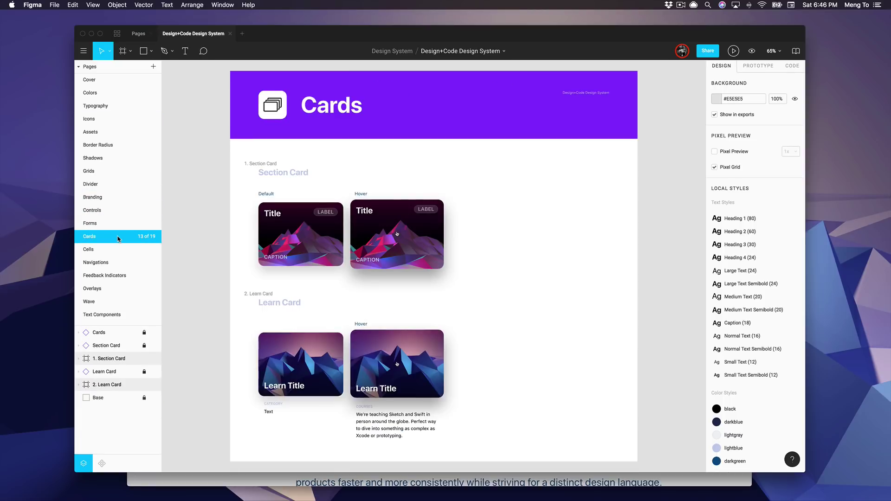
click(123, 250)
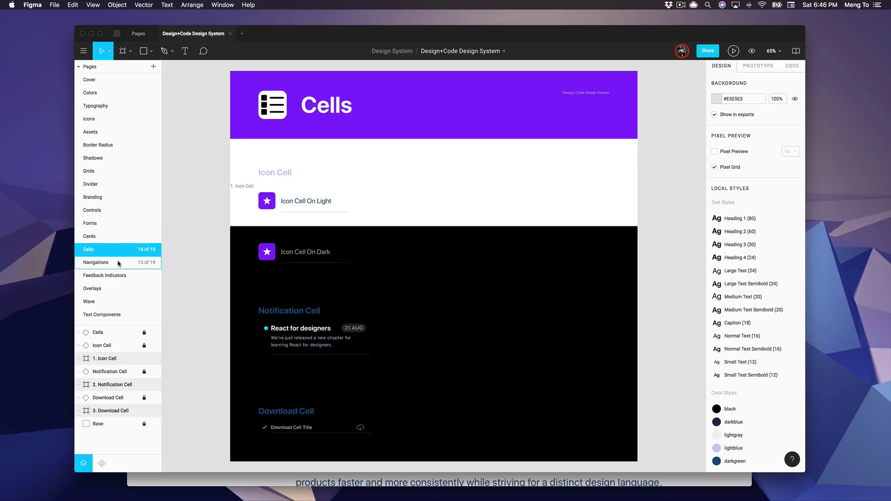
click(119, 263)
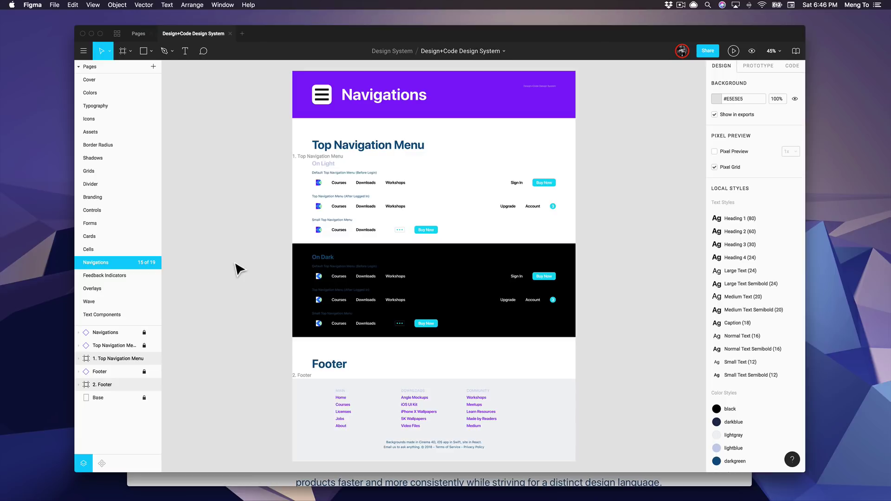
click(795, 51)
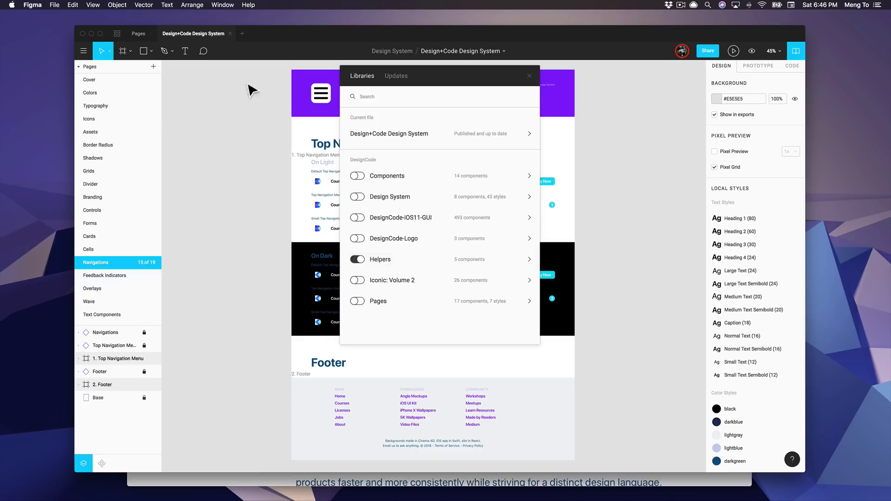
Switch to the Design+Code 3 Pages file, pan across its website frames to Downloads, then bring Safari forward
click(138, 33)
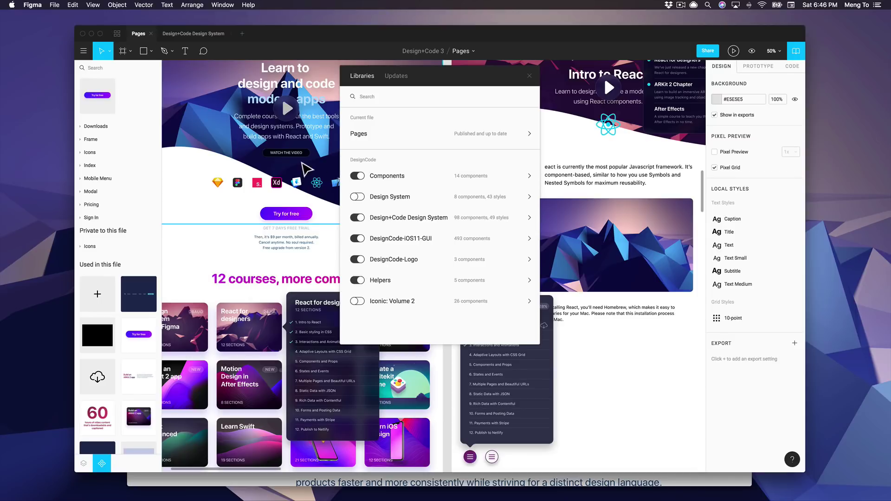
key(Escape)
scroll(348, 171, left, 5)
scroll(349, 167, right, 2)
scroll(351, 173, right, 2)
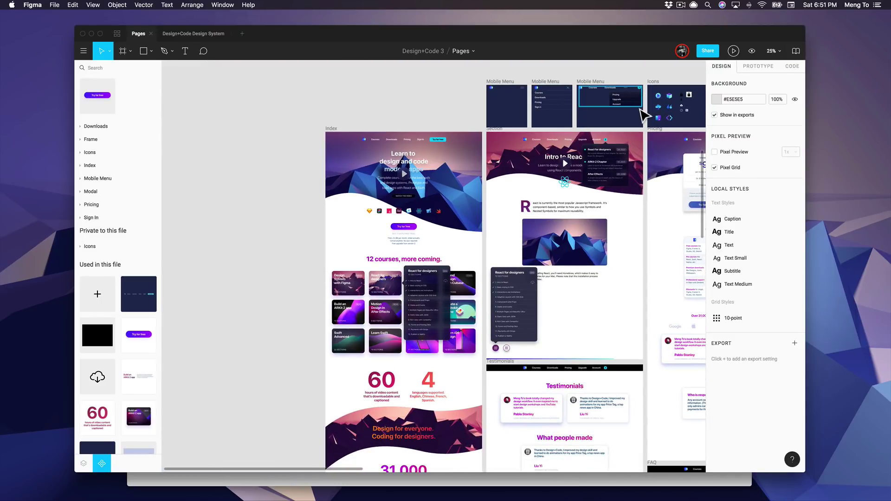
scroll(645, 113, right, 10)
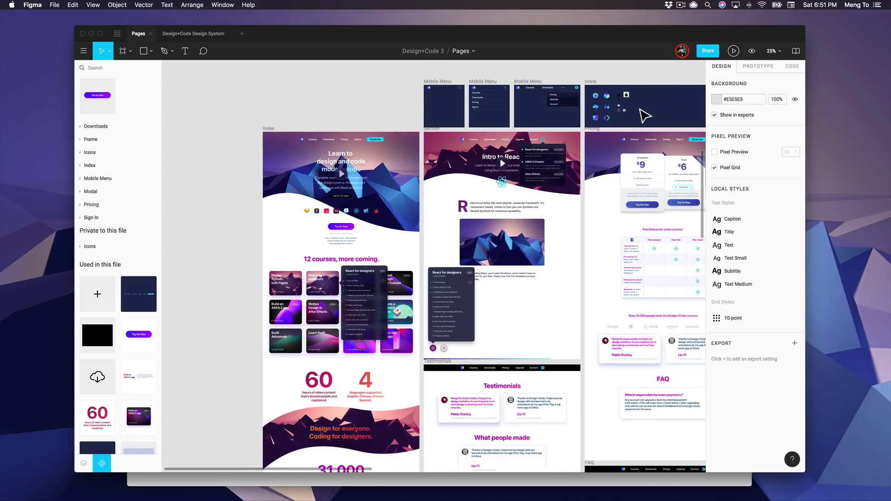
scroll(645, 115, right, 15)
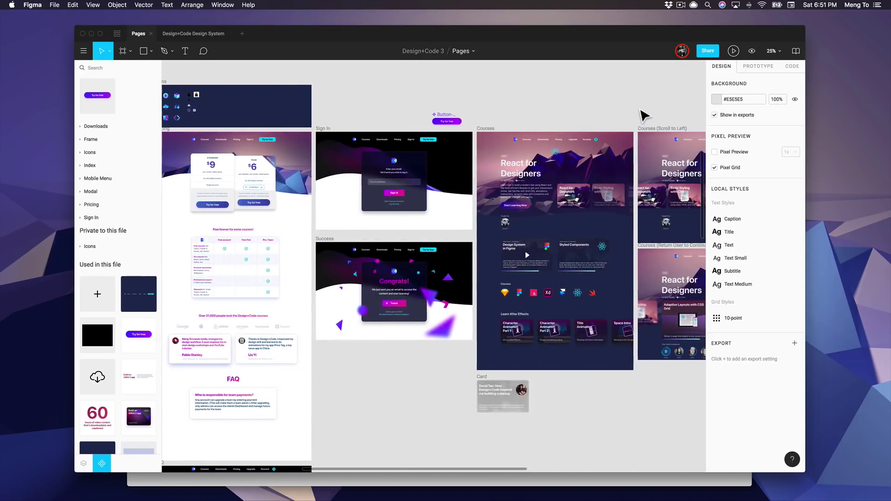
scroll(645, 115, right, 12)
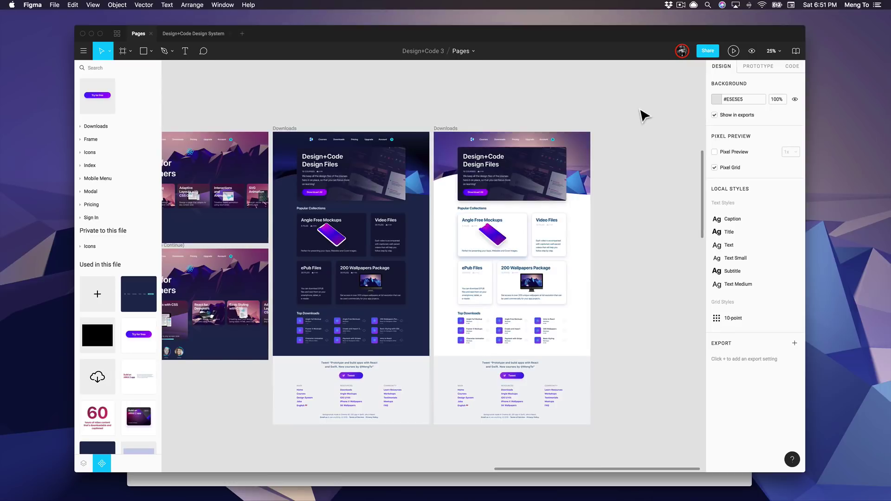
scroll(646, 115, down, 3)
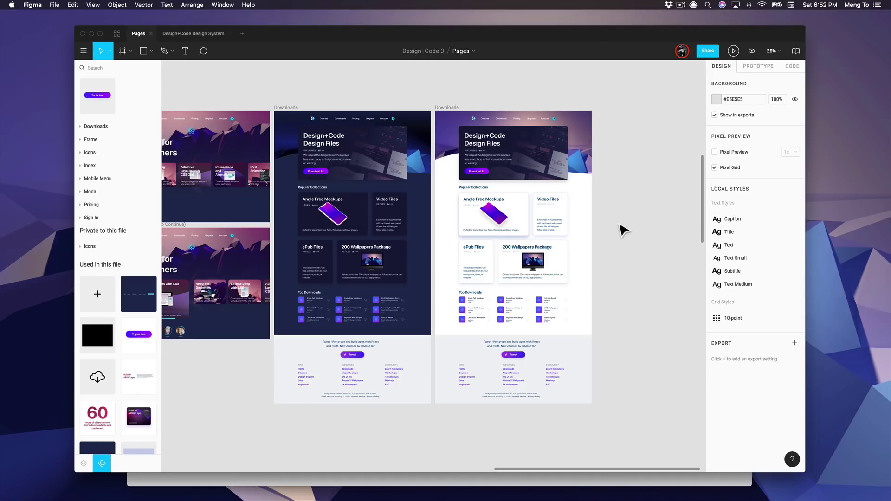
click(463, 481)
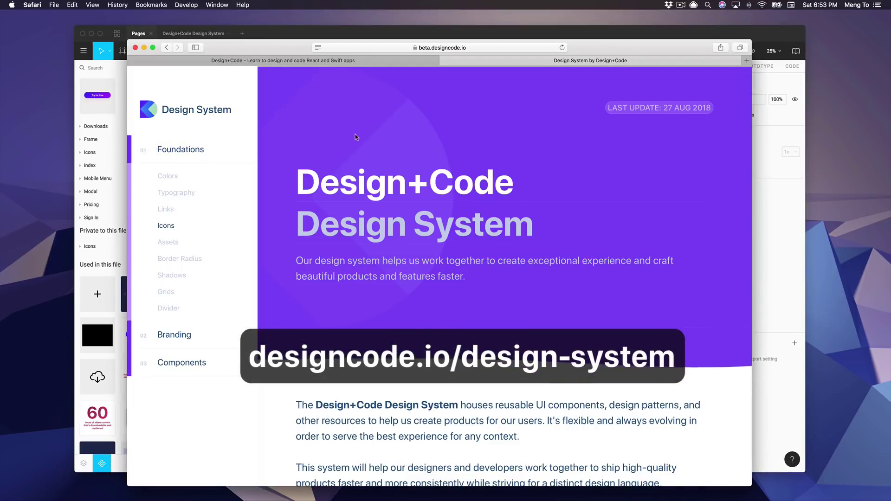
Go through the site's Colors, Typography, Links and Icons sections down to the embedded Figma icon set
click(182, 179)
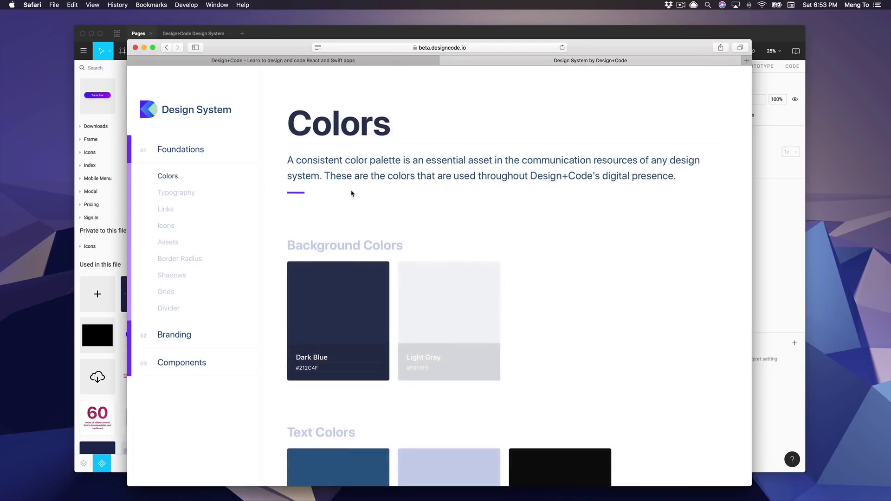
scroll(380, 194, down, 10)
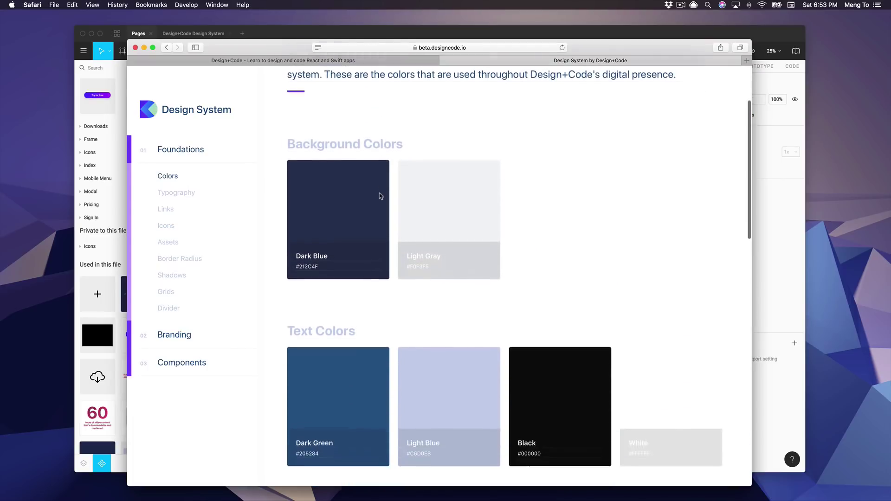
click(203, 196)
click(173, 211)
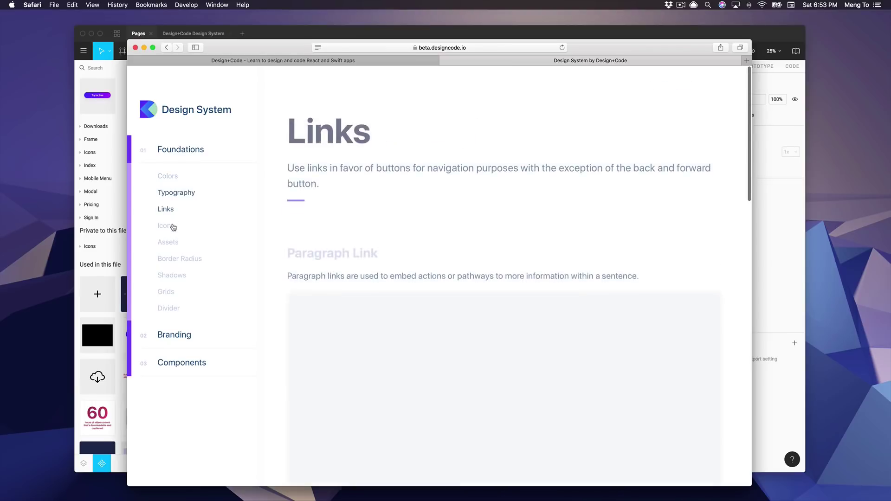
click(172, 227)
scroll(265, 231, down, 3)
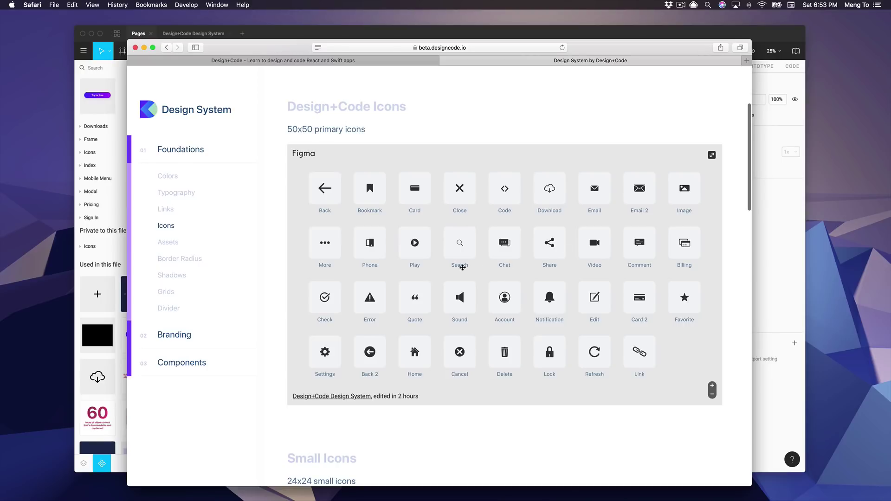
Return to Figma's Design+Code Design System file and open its Icons page
click(103, 29)
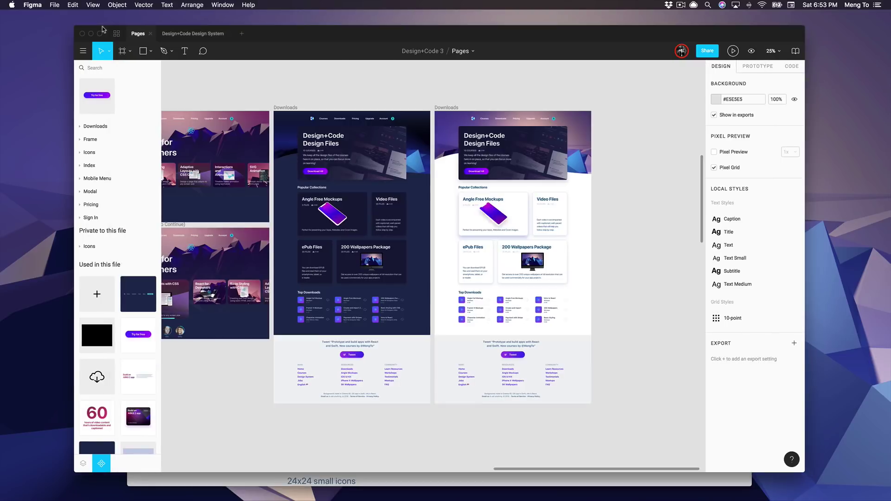
click(207, 34)
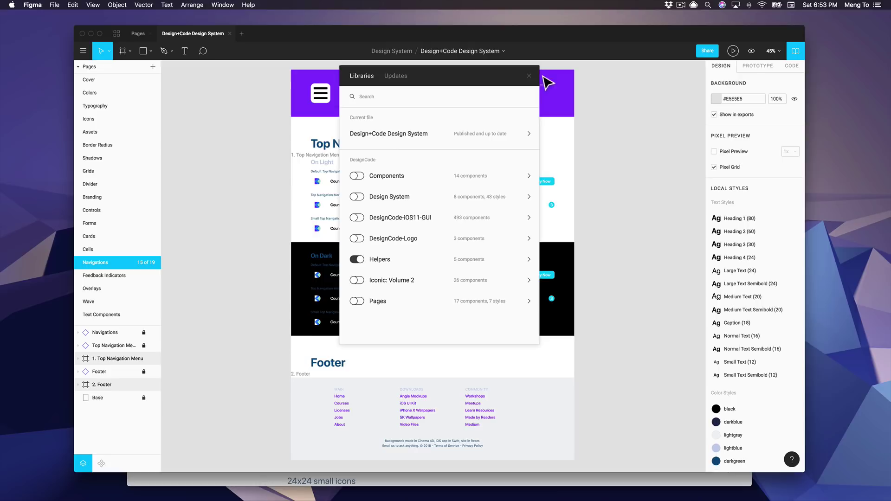
click(529, 76)
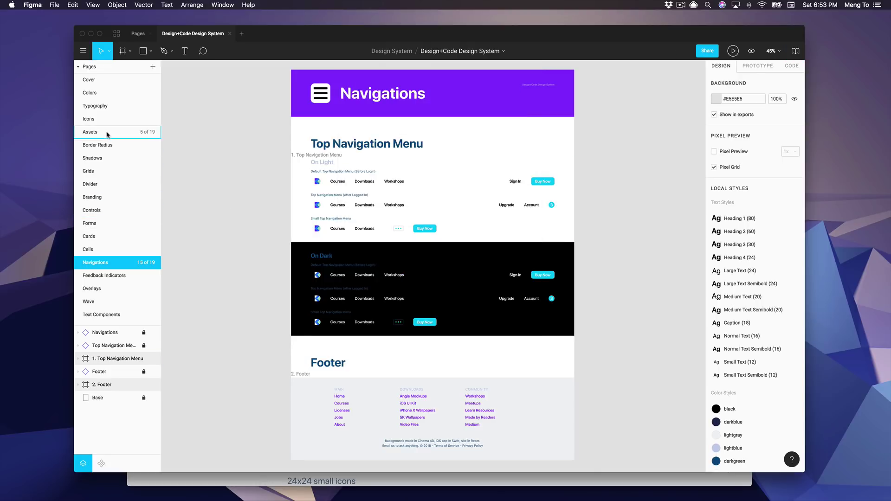
click(93, 119)
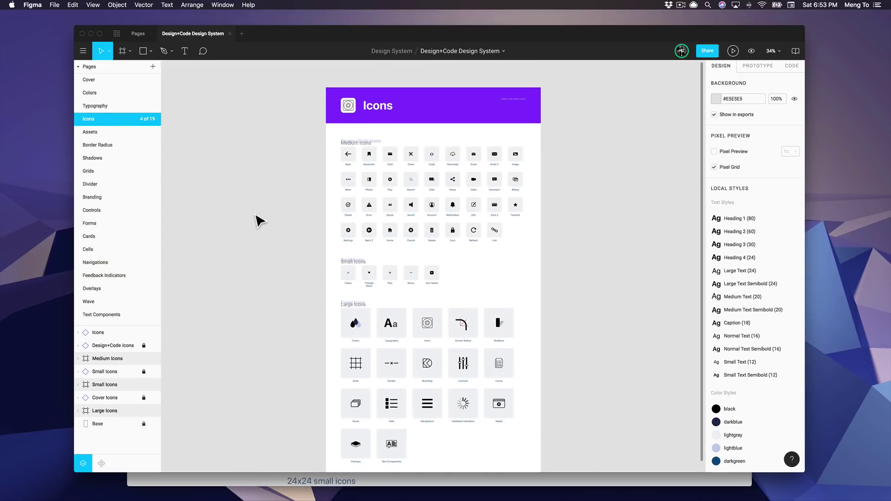
At 100% zoom, move the Bookmark icon's black colour layer to X 25, Y 13, then view Safari
key(shift+0)
scroll(260, 223, up, 6)
super+click(246, 225)
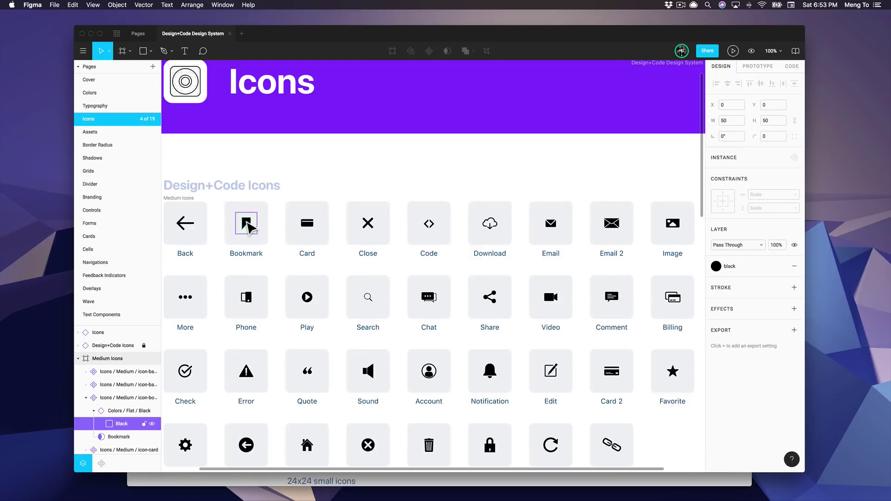
drag(250, 228, 260, 233)
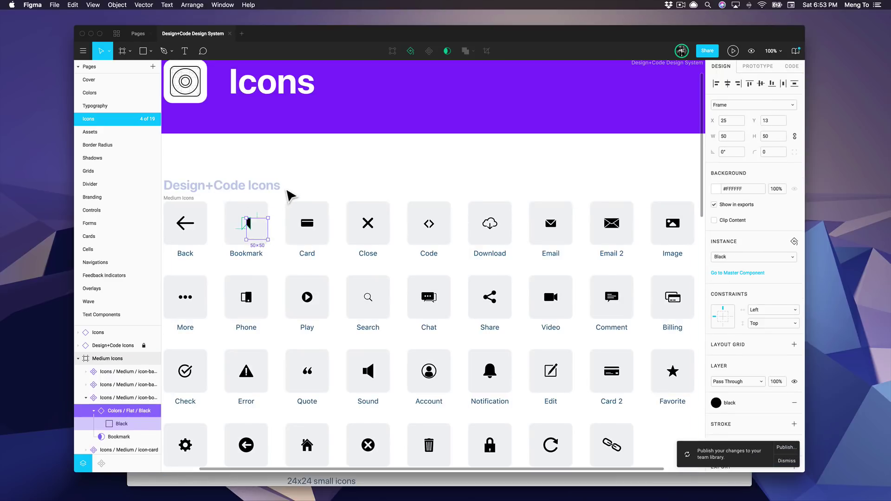
click(291, 195)
key(super+Tab)
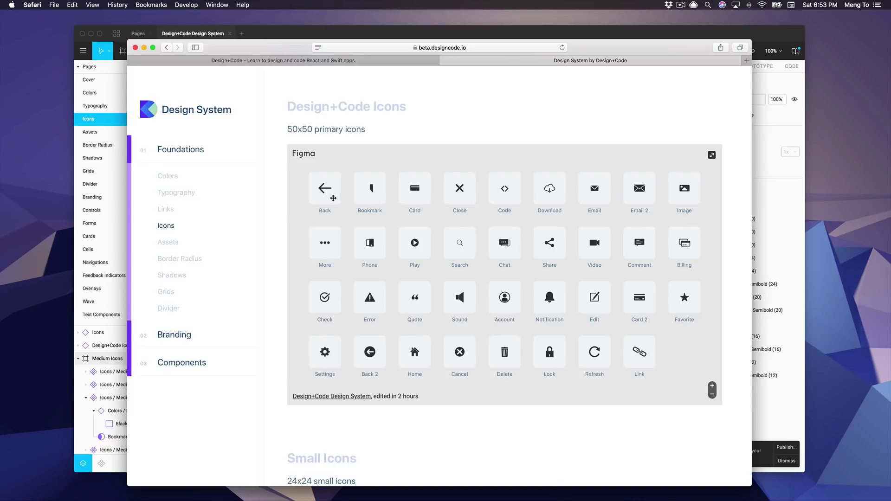
View the Design+Code landing page with its $9-per-month trial offer in Safari, then return to Figma
key(super+Tab)
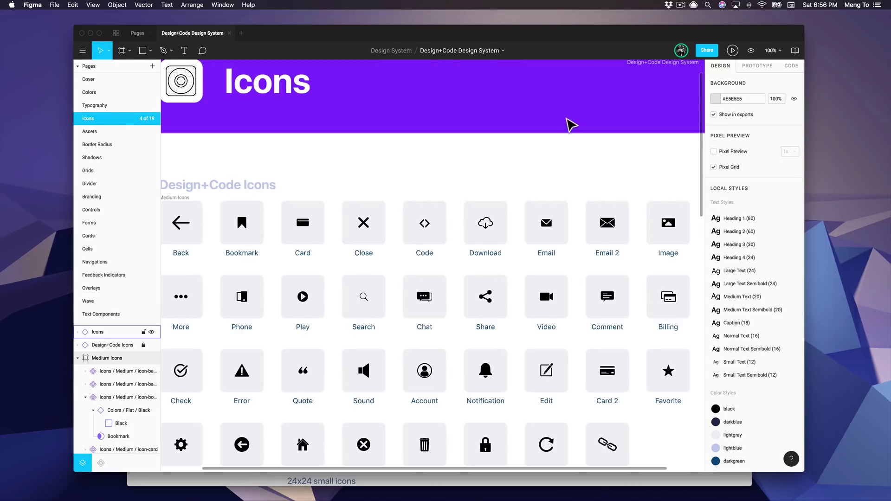
key(super+Tab)
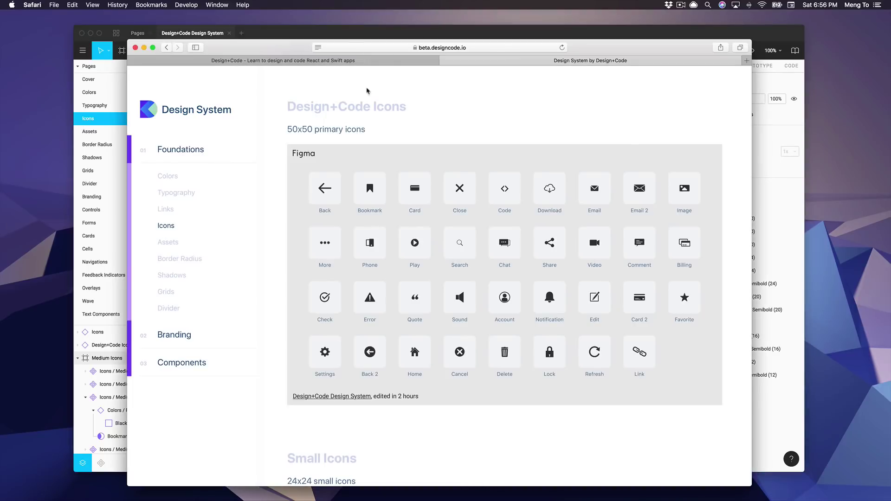
click(346, 61)
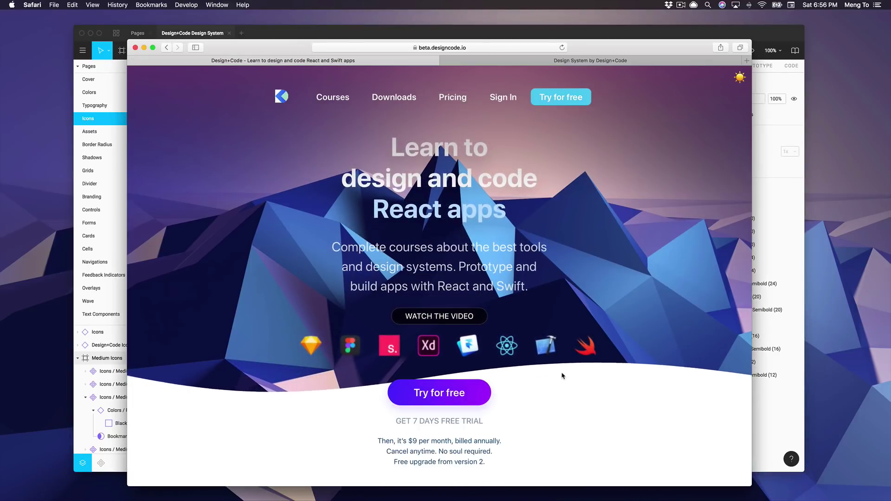
scroll(565, 346, down, 2)
drag(488, 408, 507, 392)
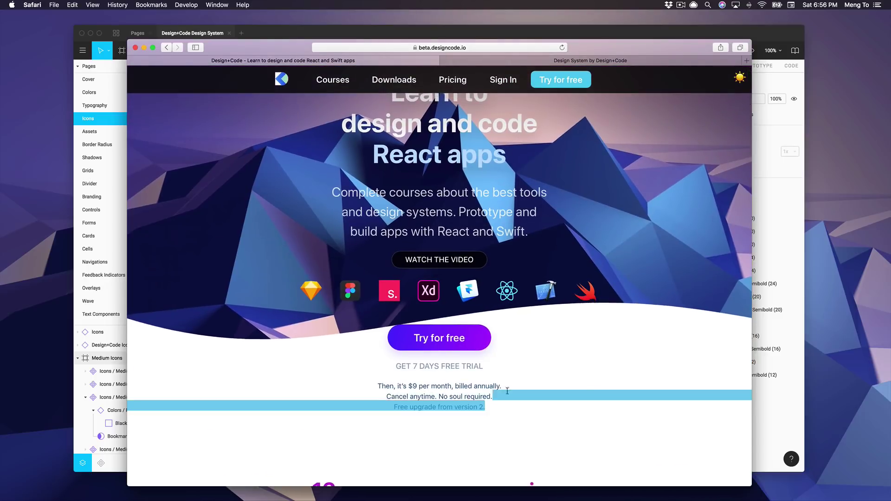
click(378, 365)
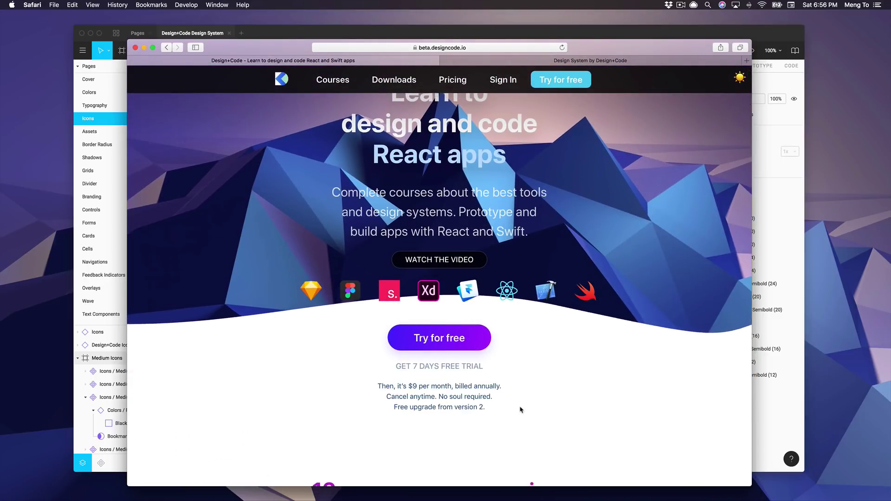
scroll(544, 407, up, 2)
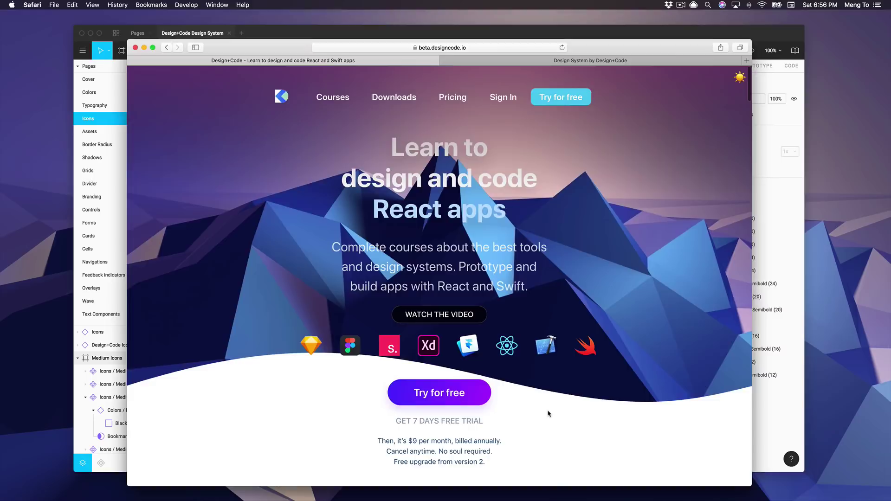
key(super+Tab)
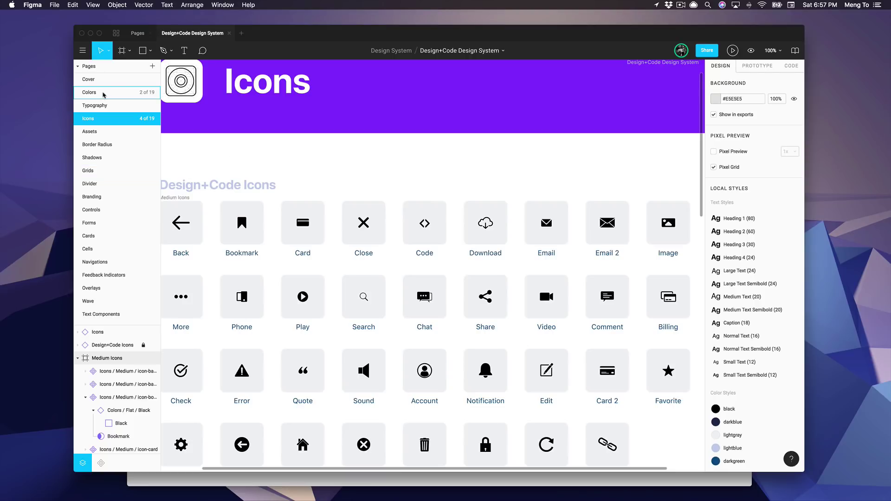
Look through the design system's Cover and Colors pages
click(111, 80)
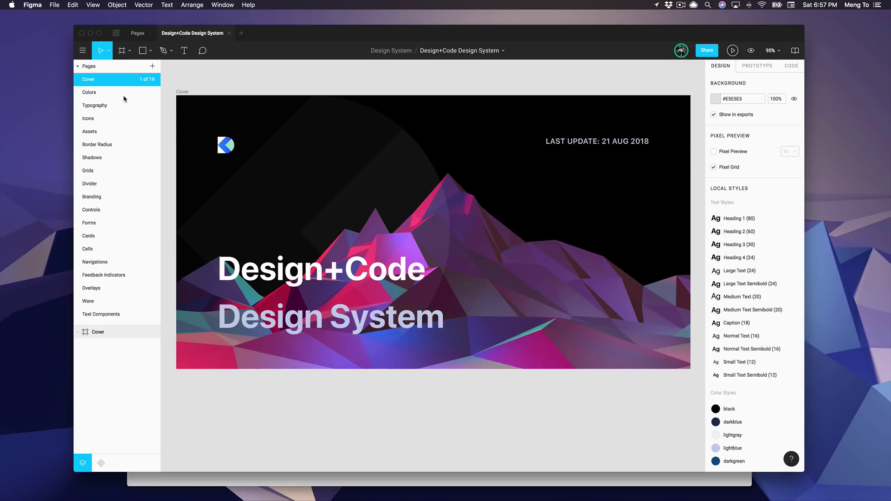
click(125, 93)
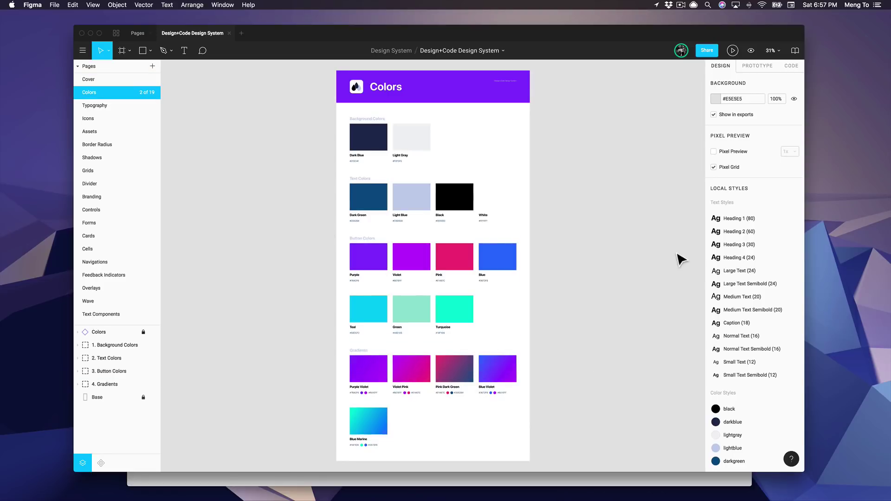
scroll(752, 260, down, 8)
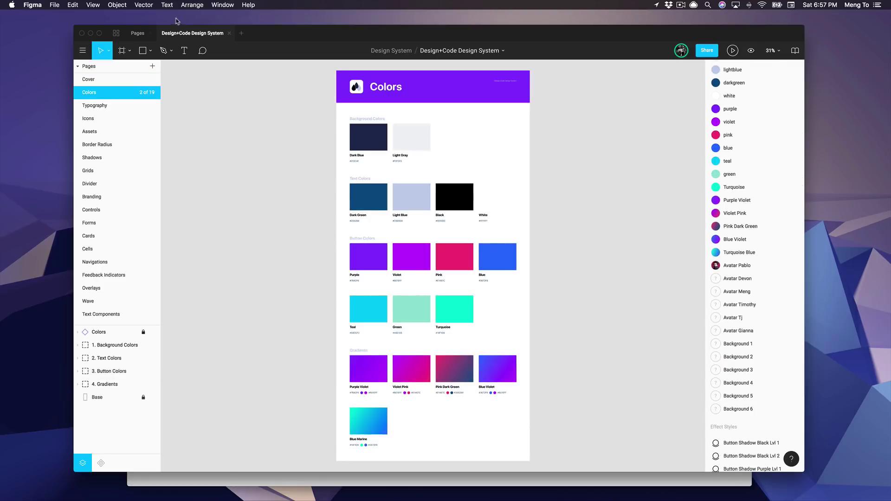
Check the Design+Code 3 Pages file, then open the Typography and Icons pages
click(137, 33)
scroll(343, 219, up, 5)
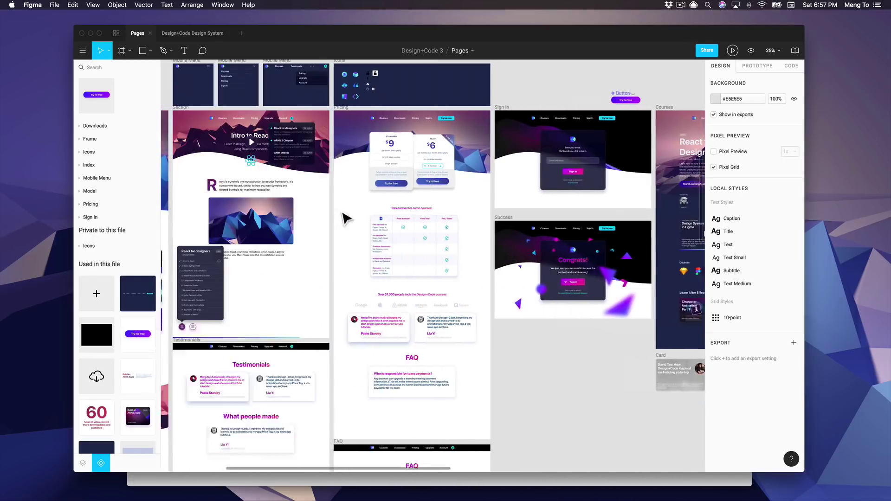
scroll(344, 215, up, 3)
scroll(344, 216, left, 2)
scroll(347, 215, up, 2)
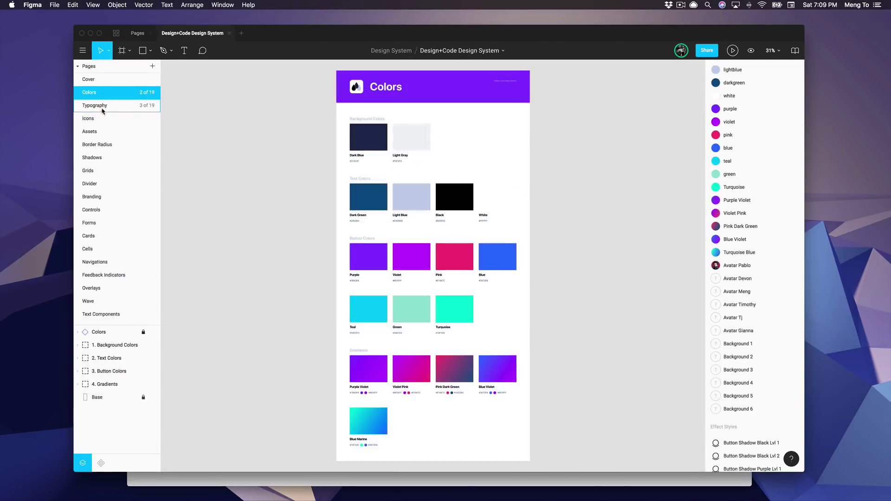
click(102, 106)
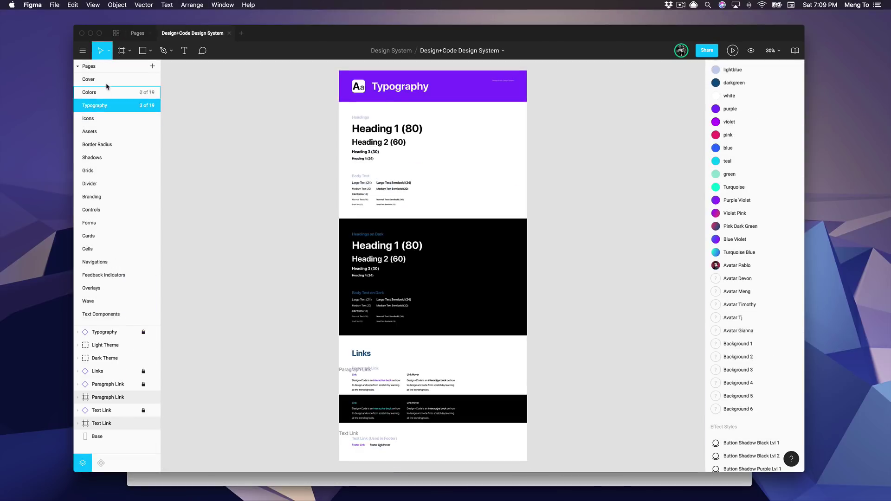
click(105, 124)
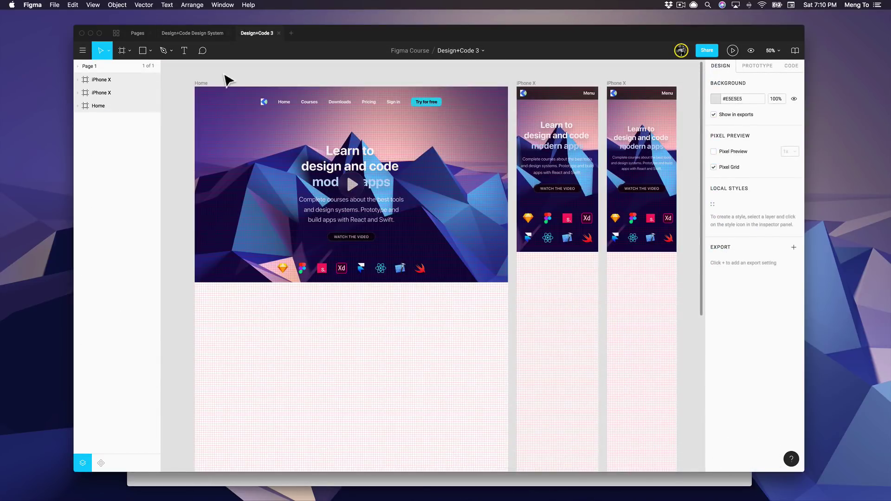
Hide the Home frame's layout grids and zoom in to 200% on the hero's Watch Button
click(210, 87)
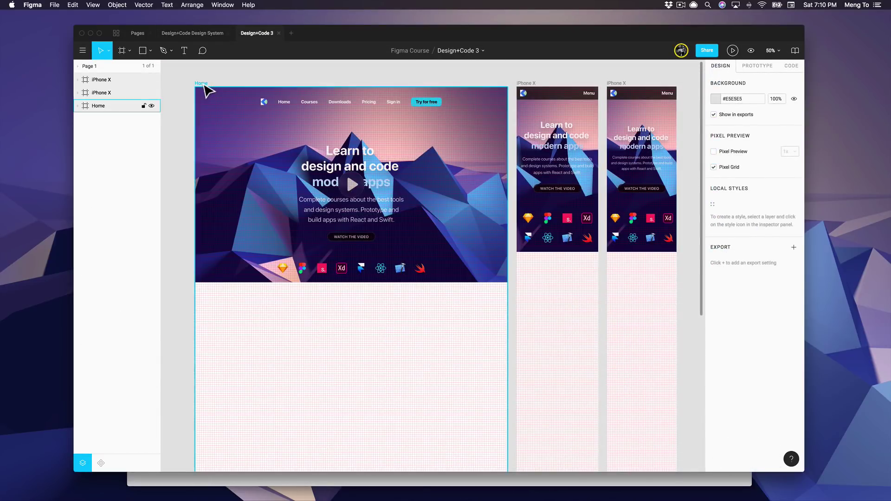
key(ctrl+g)
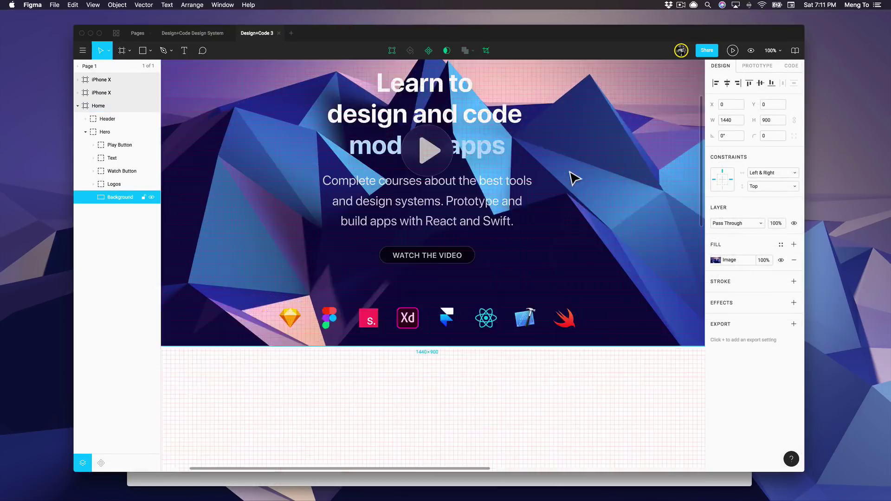
key(ctrl+equal)
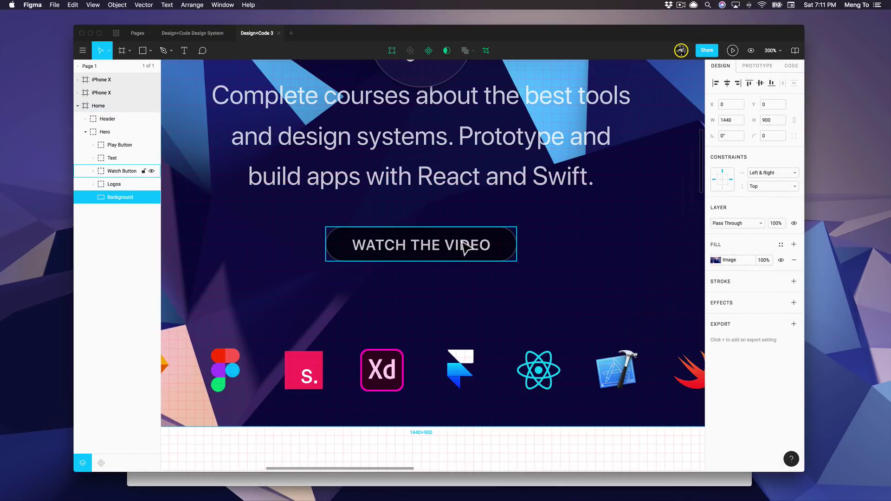
click(462, 249)
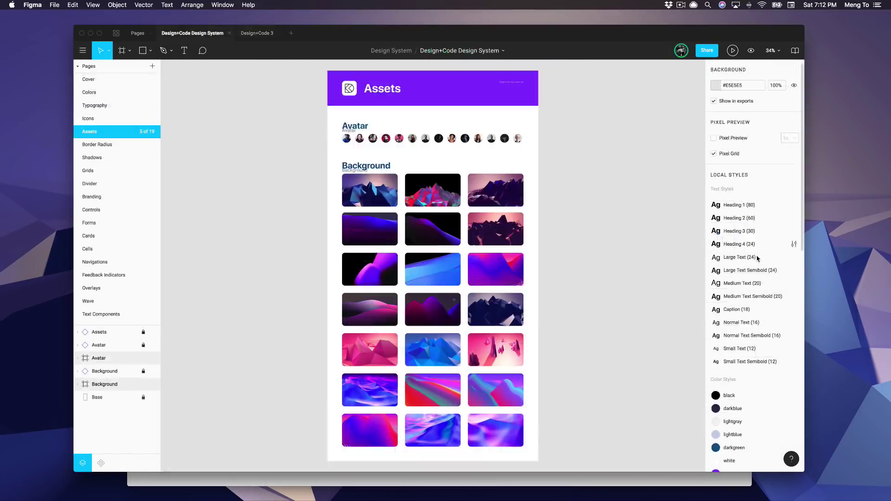
scroll(787, 85, down, 10)
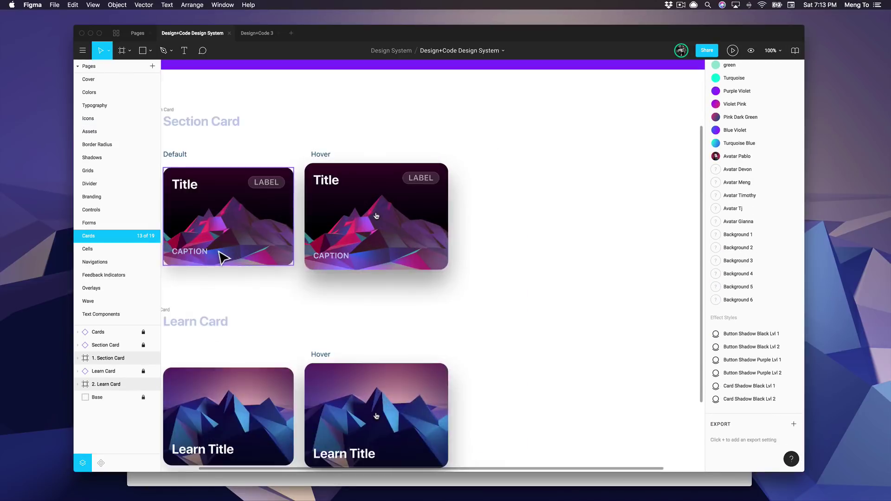
scroll(222, 255, up, 5)
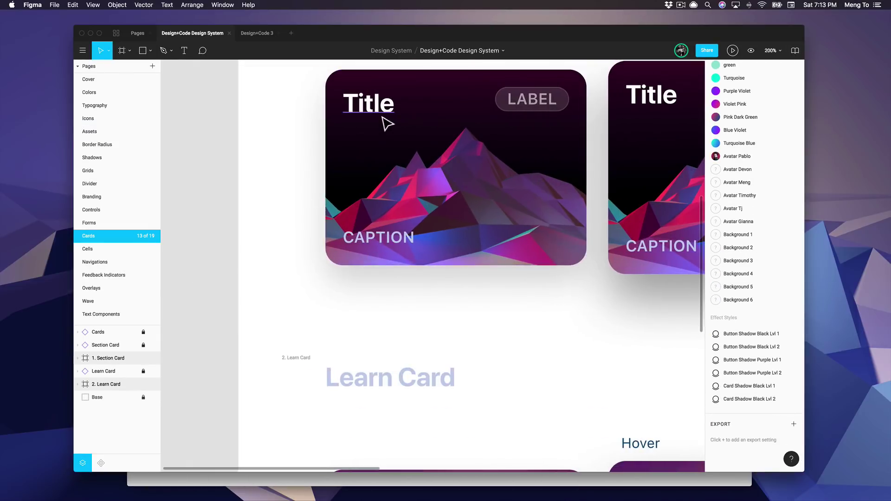
Inspect the card's Title text and LABEL instance, browsing the components available to swap
click(388, 123)
scroll(464, 148, up, 2)
click(537, 152)
click(743, 258)
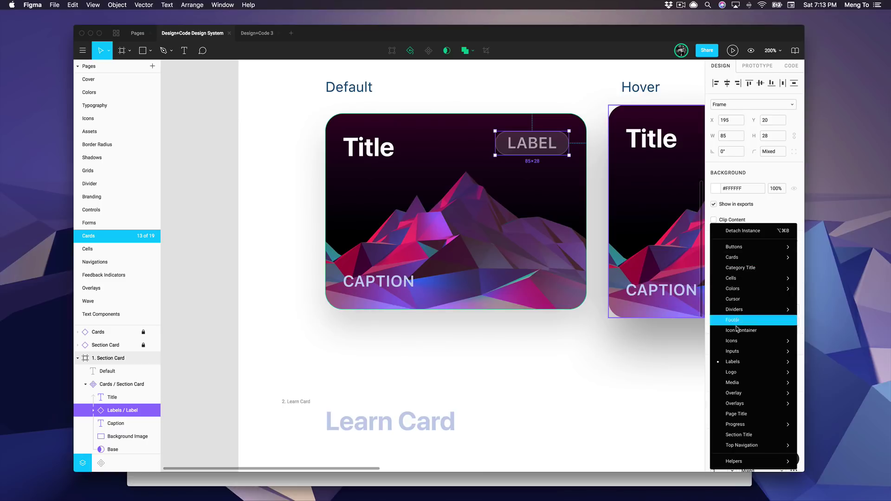
click(583, 358)
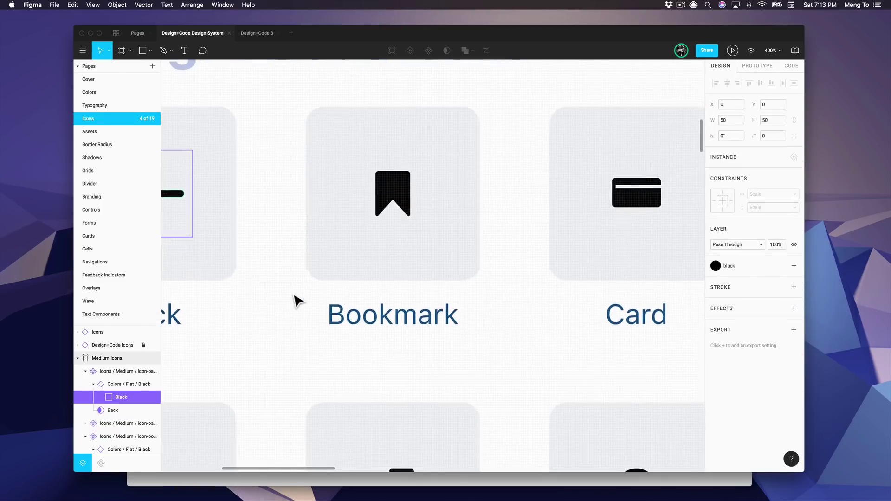
Add points to the star, then preview the React for Designers course and Downloads pages
scroll(297, 302, left, 5)
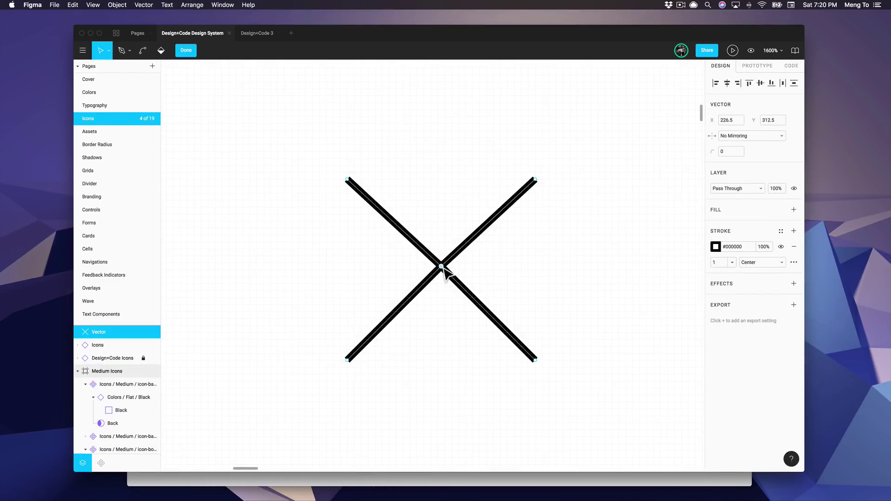
drag(442, 263, 390, 255)
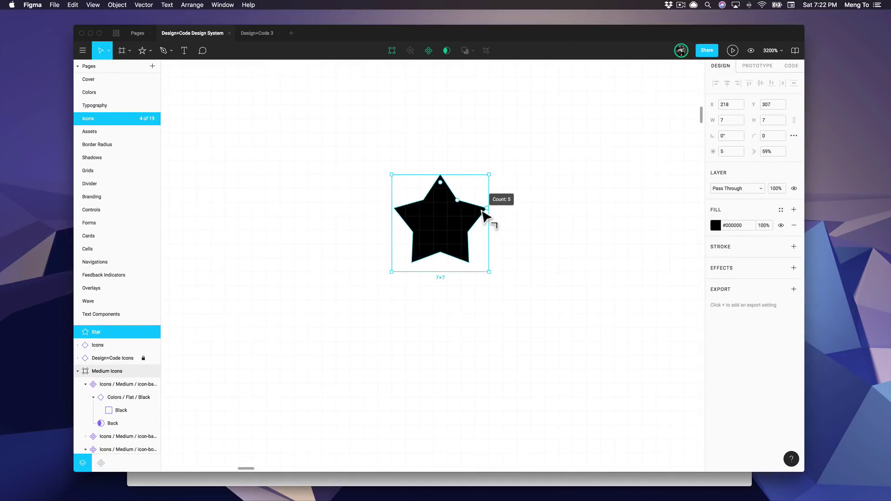
drag(489, 223, 489, 193)
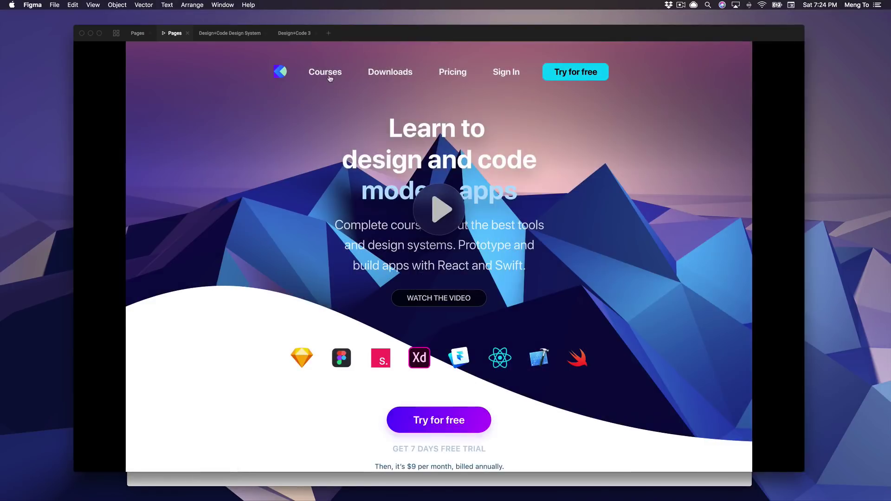
click(330, 77)
click(392, 73)
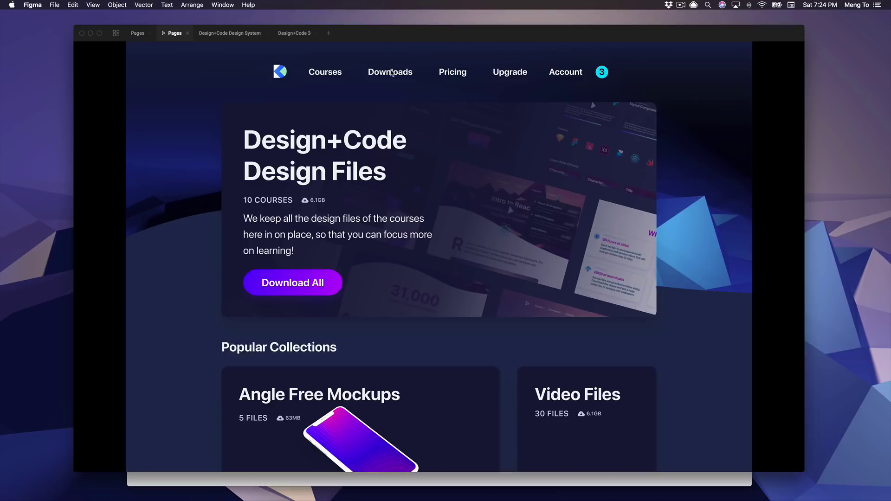
Show the Pricing page and give the logo an SVG export setting instead of PNG
click(456, 73)
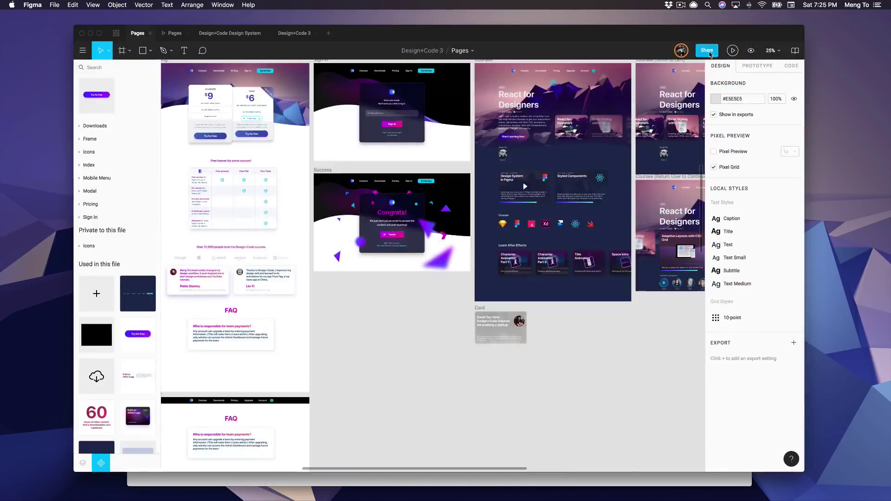
click(708, 52)
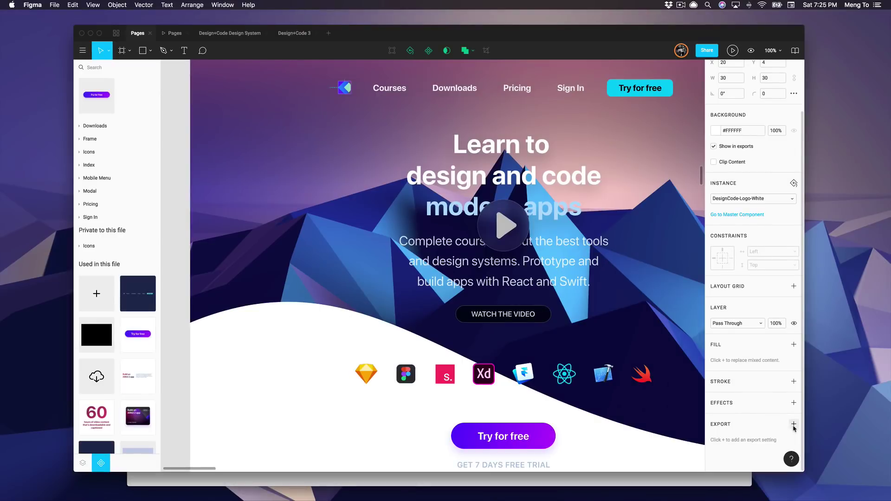
click(794, 424)
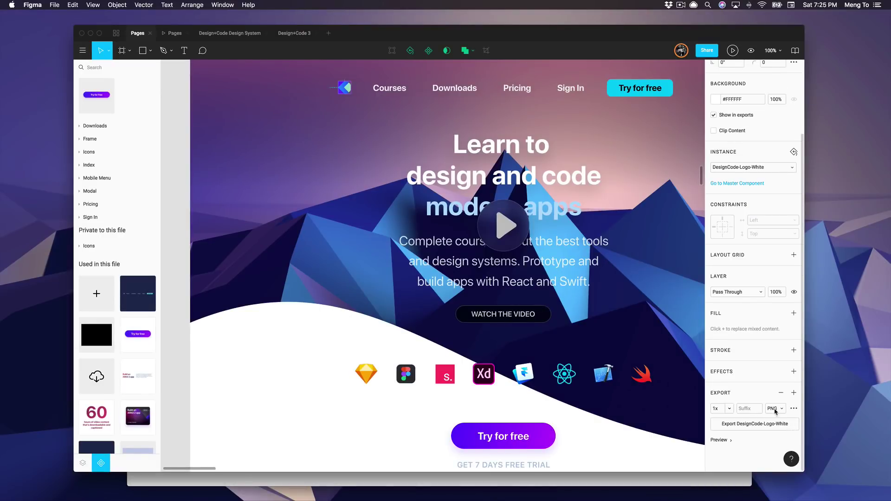
click(775, 411)
click(783, 434)
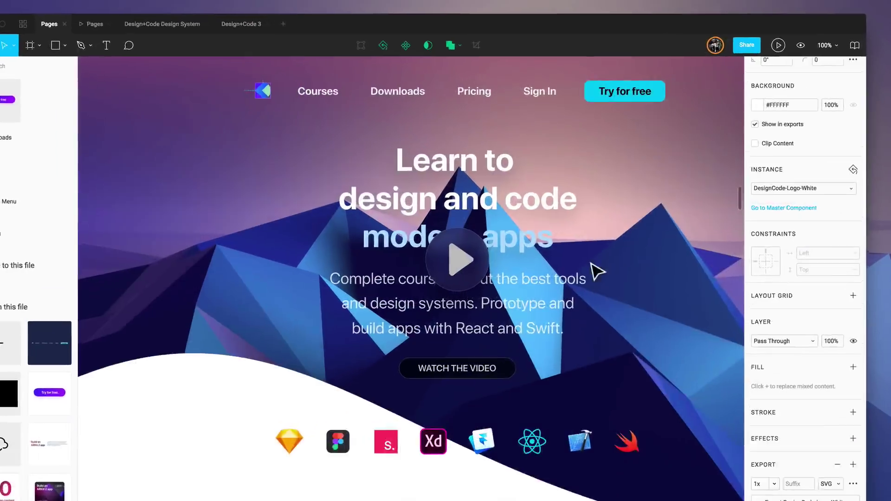
Inspect the hero headline and play button as CSS, iOS and Android code
click(477, 161)
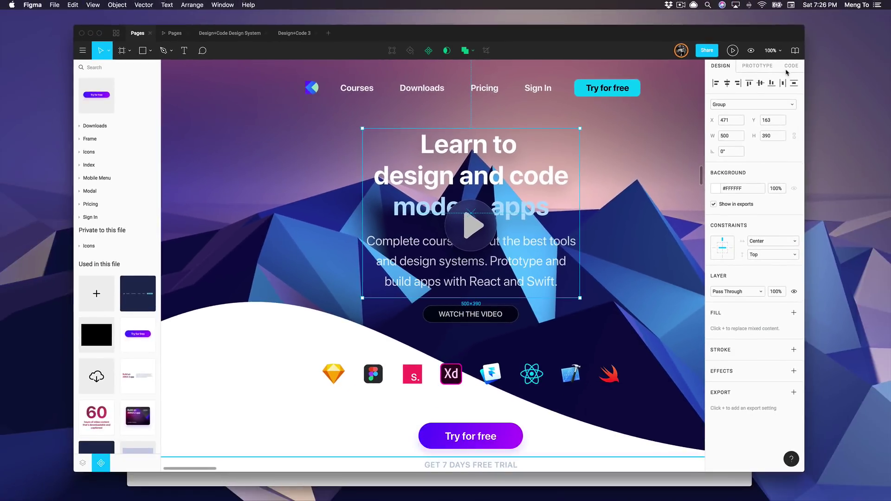
click(792, 66)
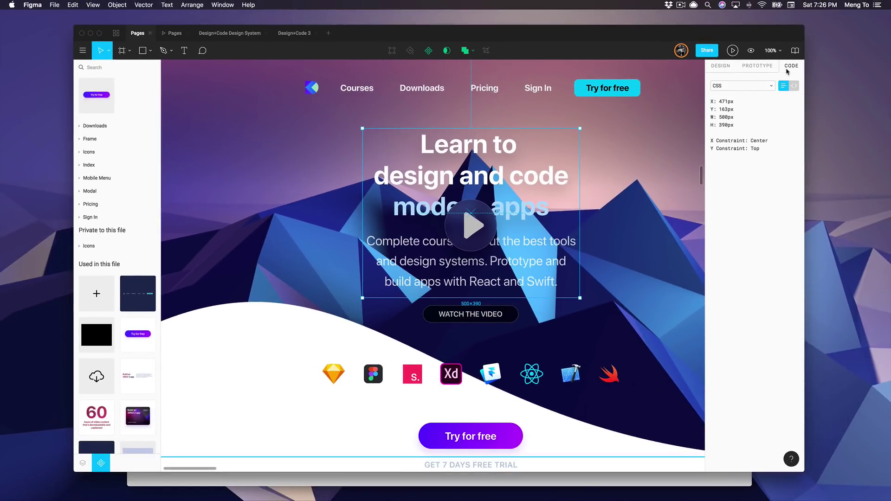
double_click(516, 164)
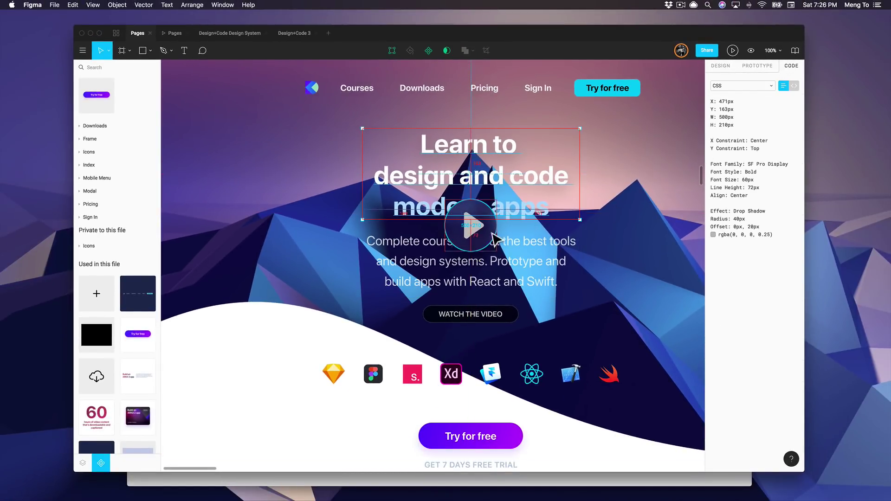
click(471, 226)
click(759, 88)
click(750, 96)
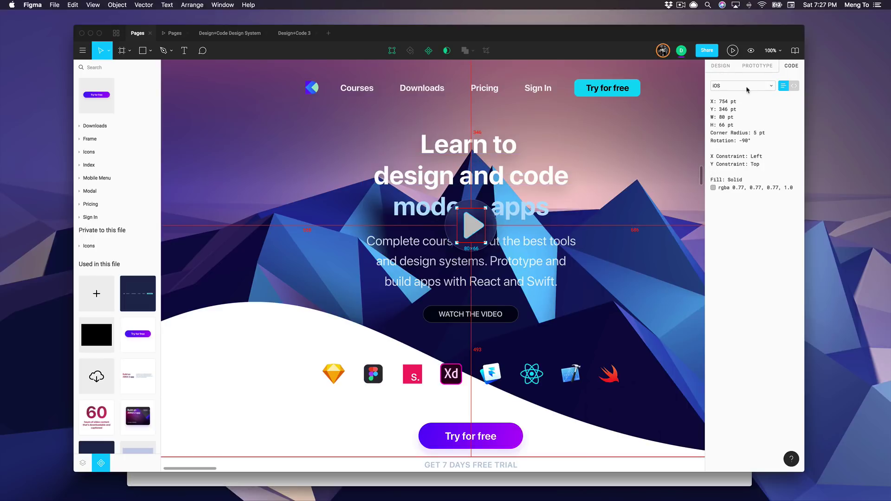
click(749, 88)
click(745, 96)
Copy the play button as an image and open the Design System card's comment thread
right_click(479, 228)
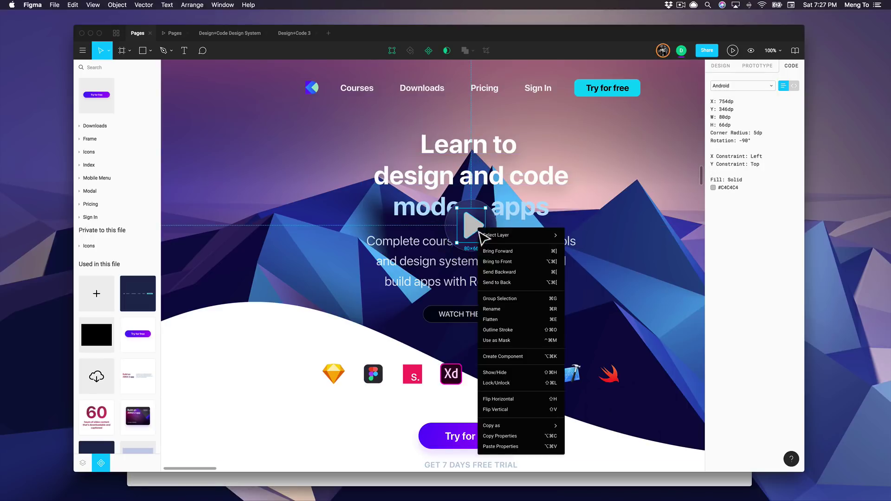
mouse_move(548, 425)
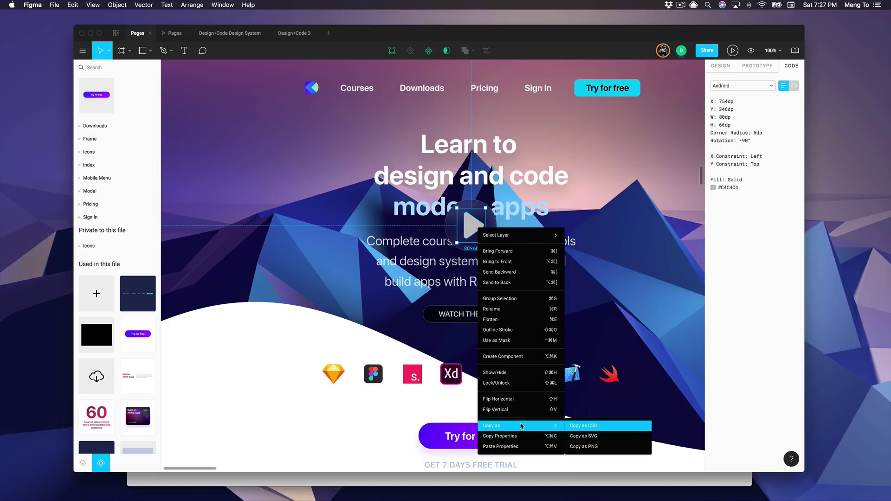
click(594, 446)
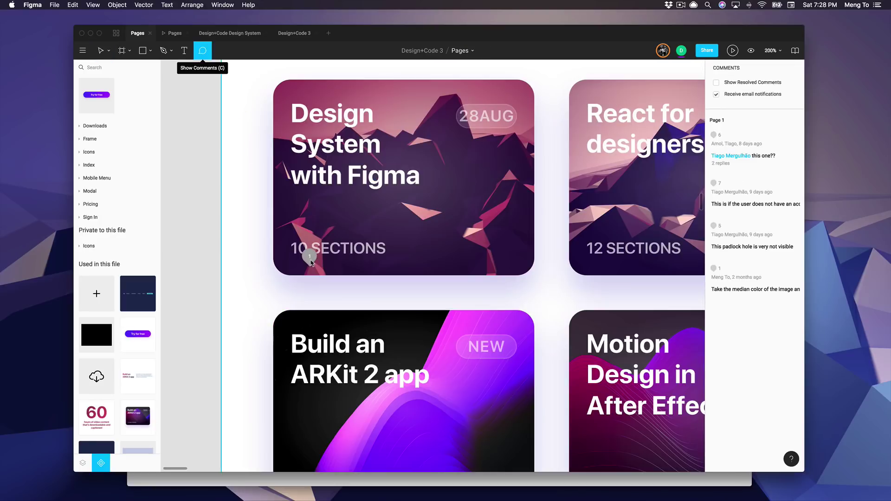
click(309, 257)
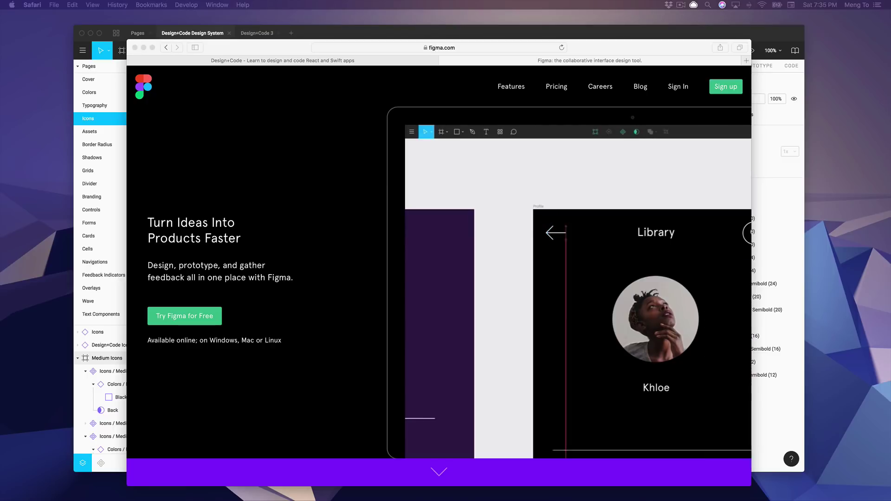
Scroll the figma.com homepage down past its intro to the team features section
scroll(639, 222, down, 20)
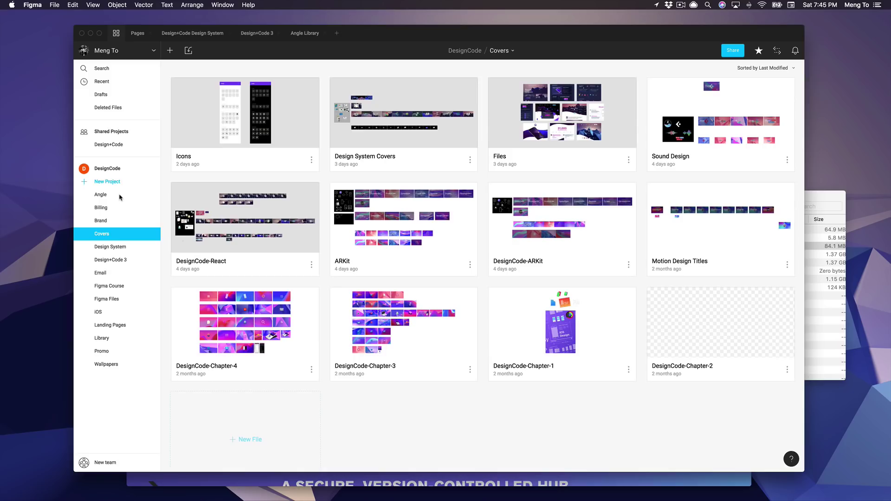
Browse the Angle, Billing, Brand and Covers projects, then open the Icons file
click(118, 199)
click(119, 210)
click(121, 223)
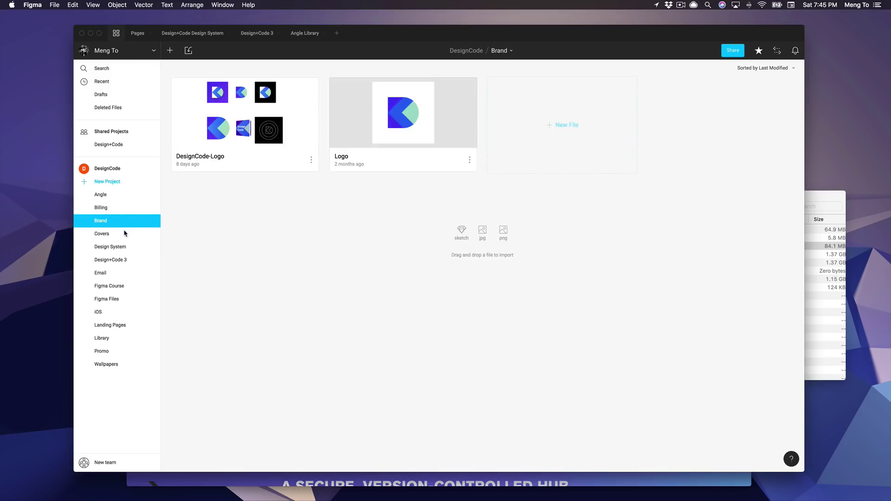
click(126, 235)
click(271, 134)
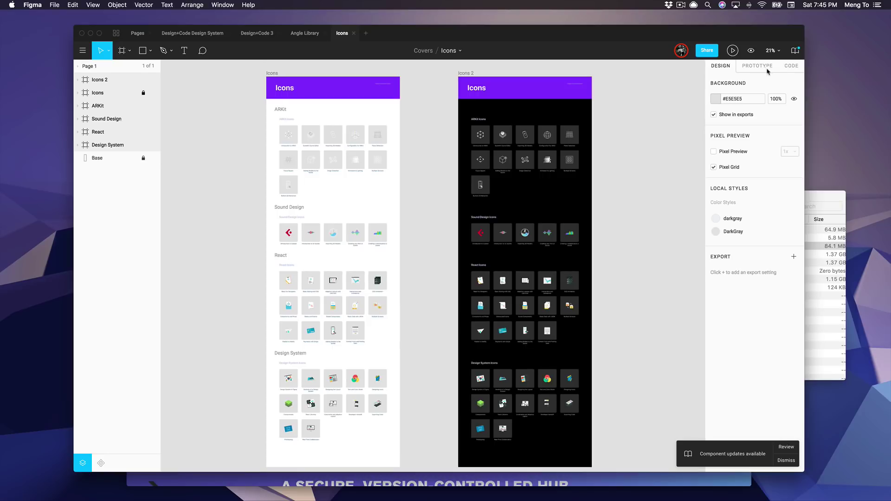
Check the Prototype and Code panels and select cells in the Notification overlay card
click(758, 66)
click(789, 67)
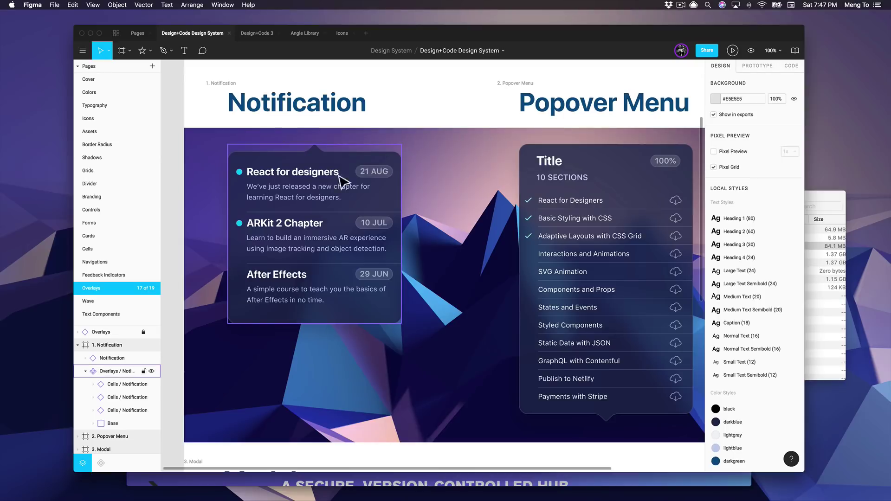
click(344, 181)
click(338, 246)
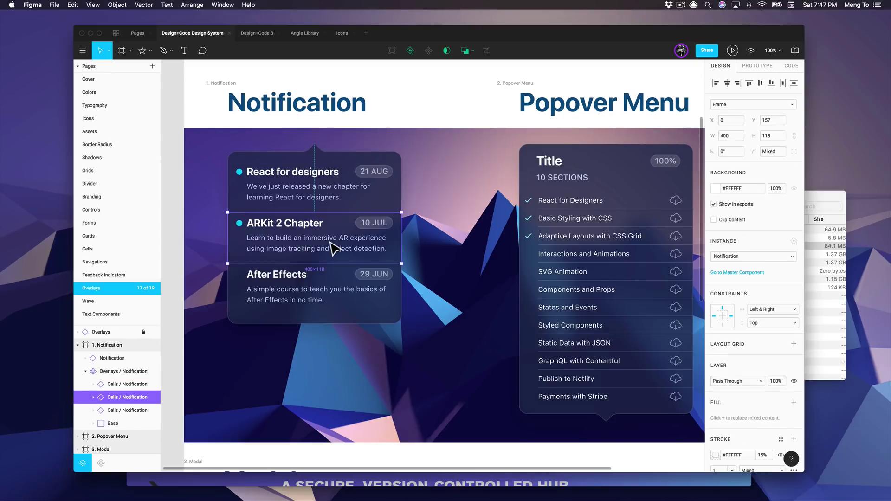
click(490, 108)
scroll(757, 259, down, 10)
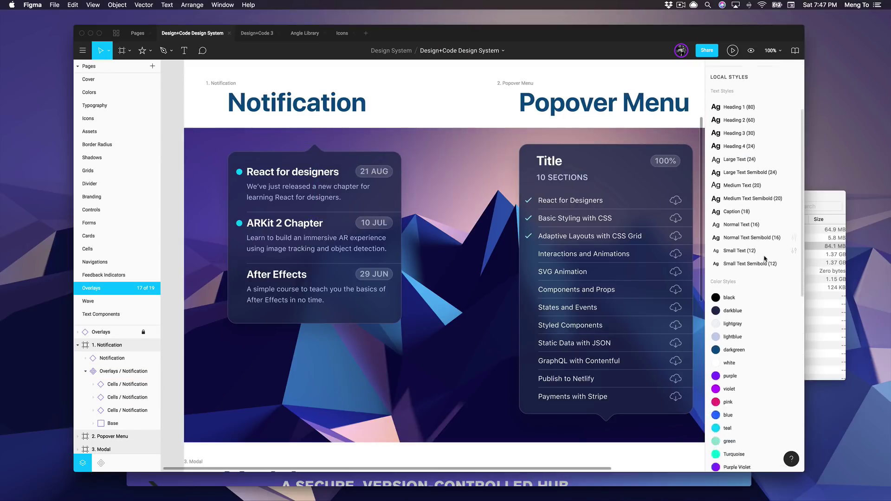
Jump from the first notification cell to its master Notification Cell component
click(342, 199)
click(342, 199)
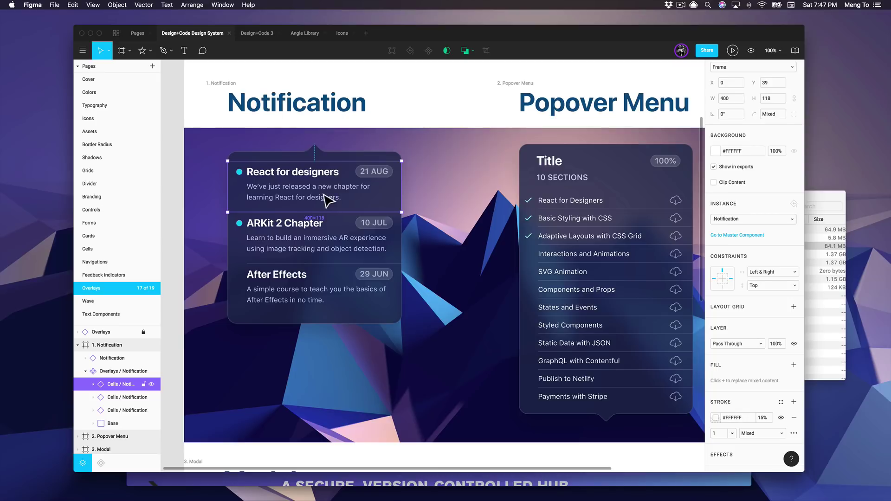
right_click(324, 194)
click(352, 329)
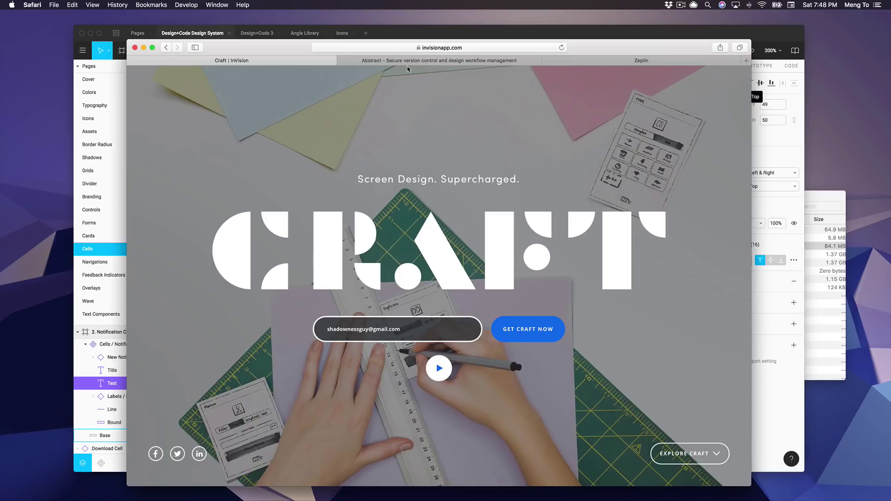
Look at the Abstract and Zeplin websites, scrolling down the Zeplin page
click(402, 60)
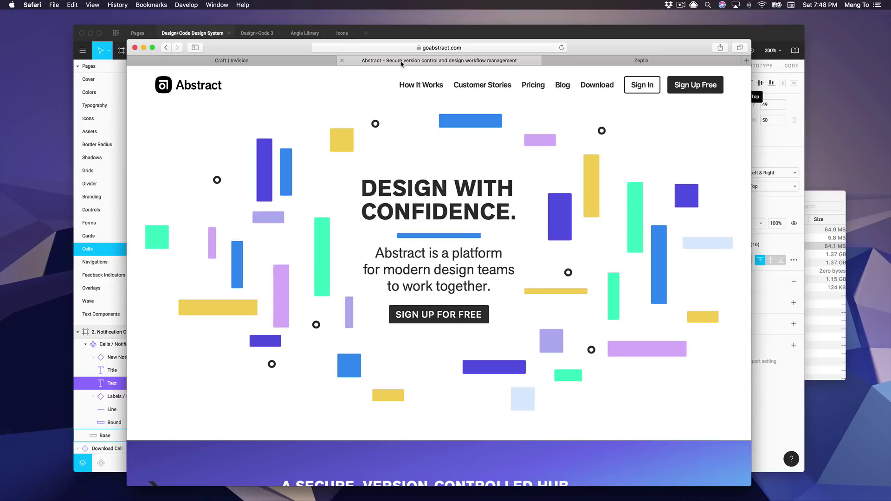
click(602, 63)
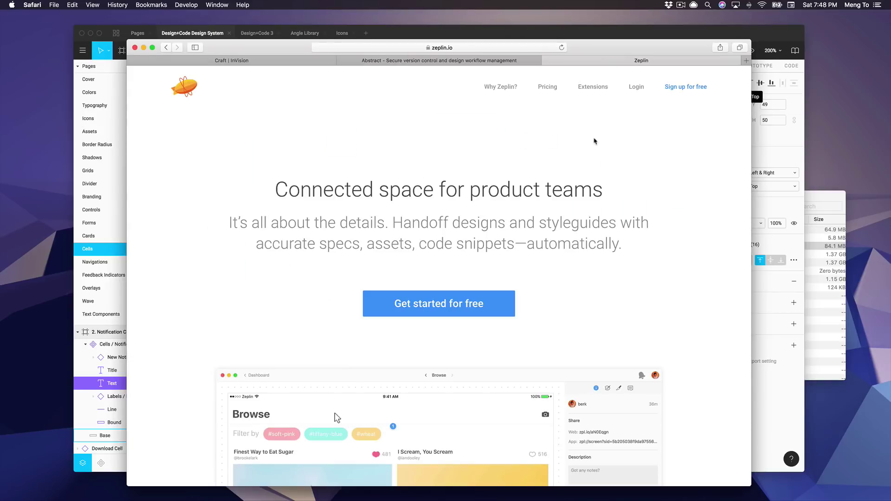
scroll(594, 142, down, 5)
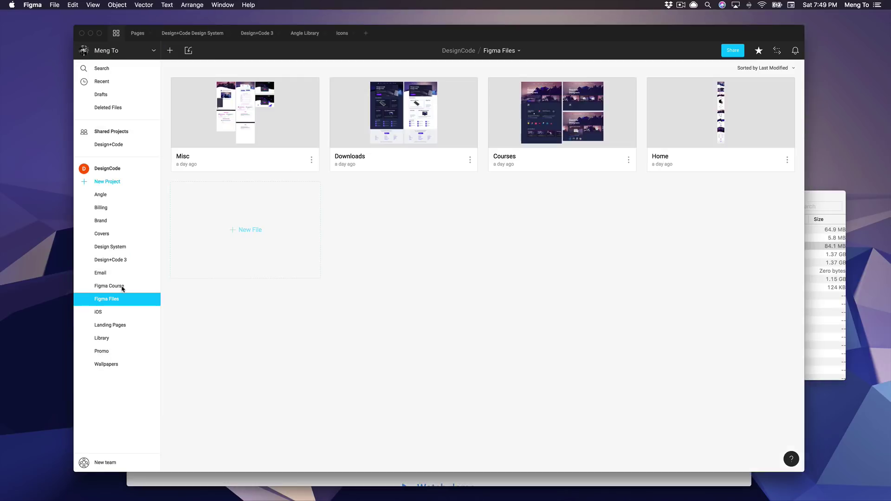
Browse the Figma Course, Email and Design+Code 3 projects, then open the Angle Library file
click(123, 286)
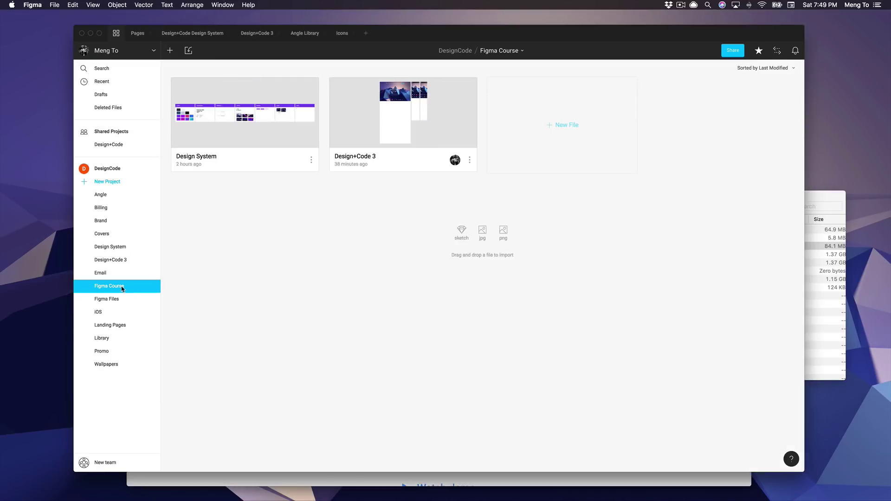
click(121, 276)
click(123, 260)
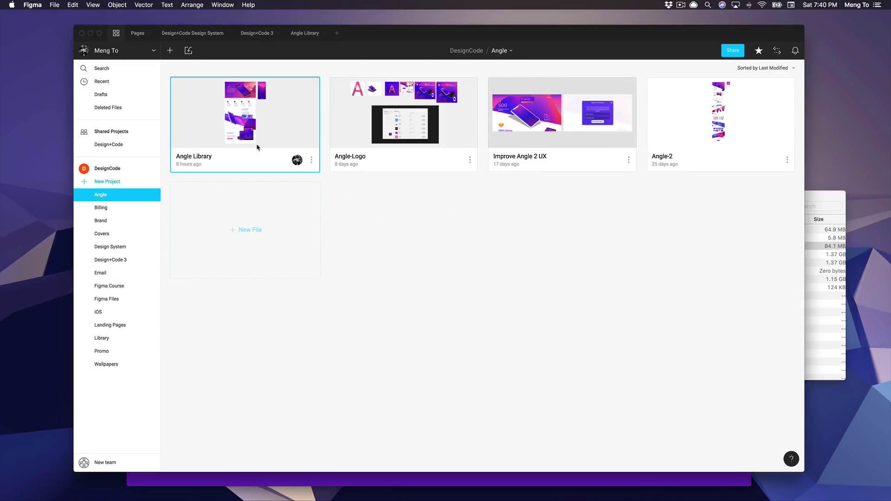
double_click(245, 140)
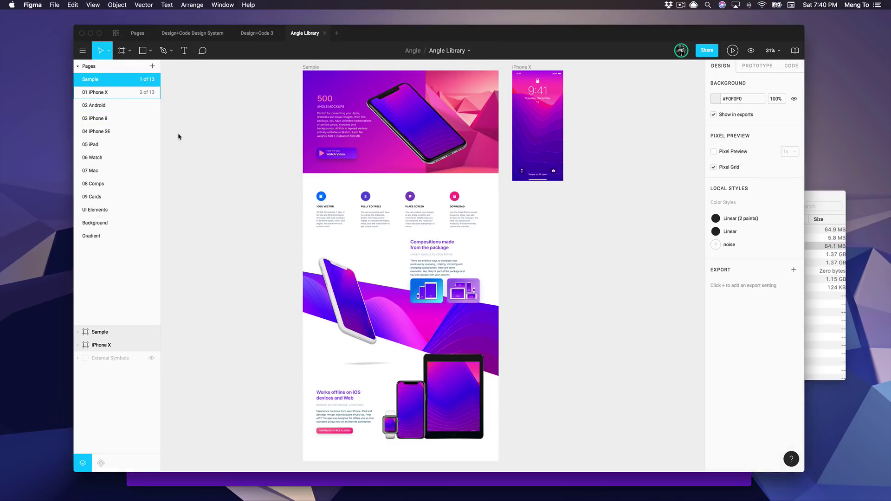
On the 01 iPhone X page, zoom to the Clay Dark and realistic mockups, then go to Sample
click(112, 95)
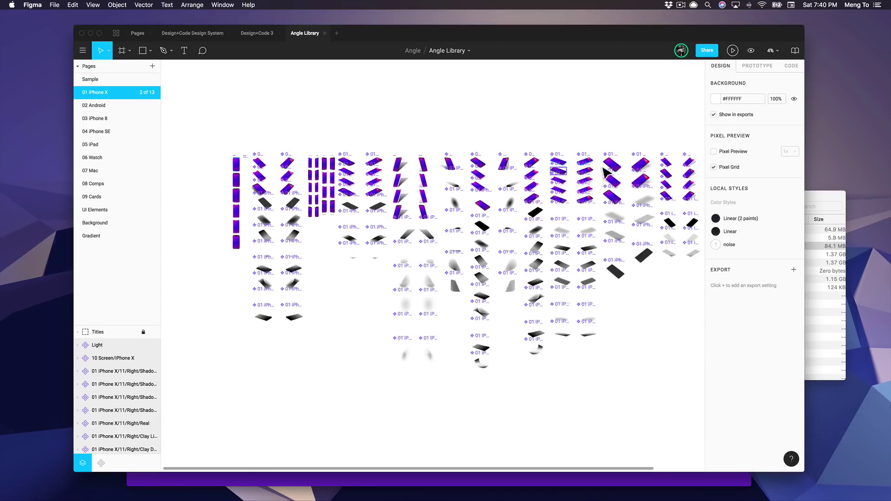
click(612, 163)
key(shift+2)
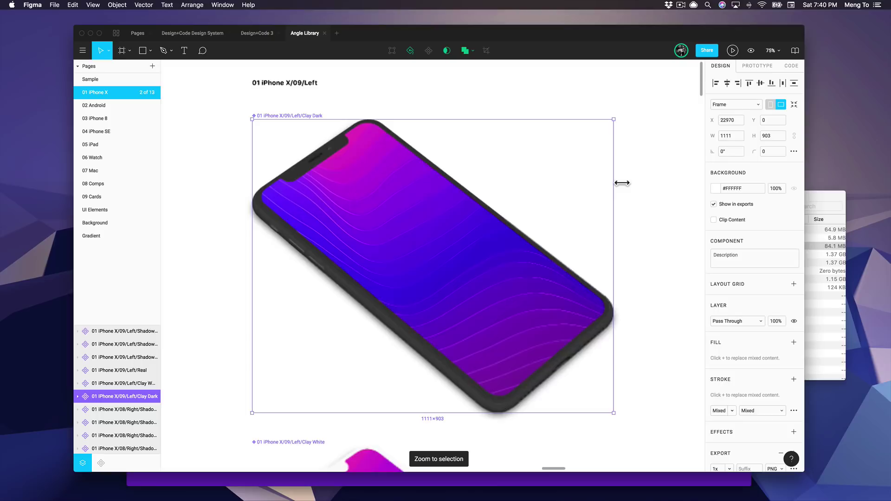
scroll(608, 185, down, 15)
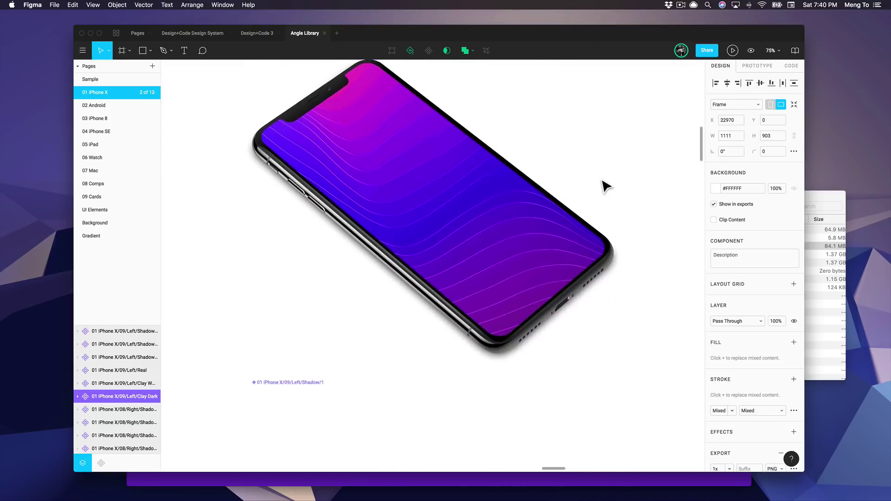
scroll(603, 186, up, 2)
click(603, 185)
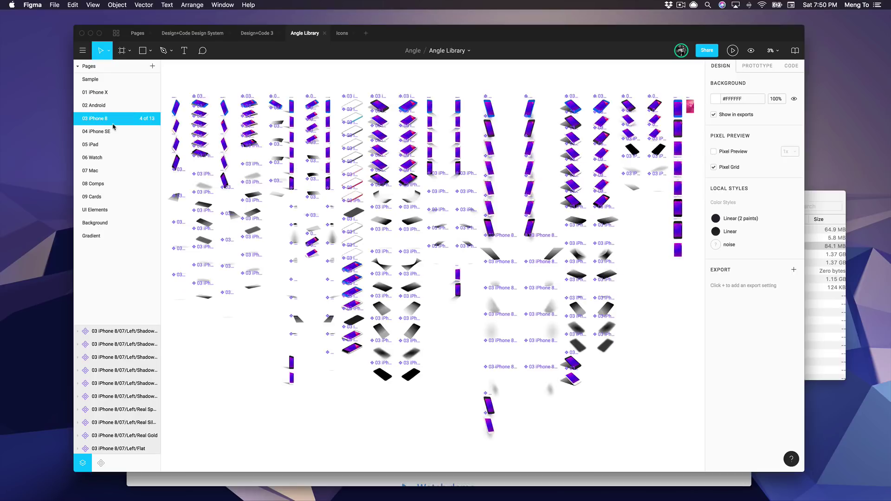
click(109, 82)
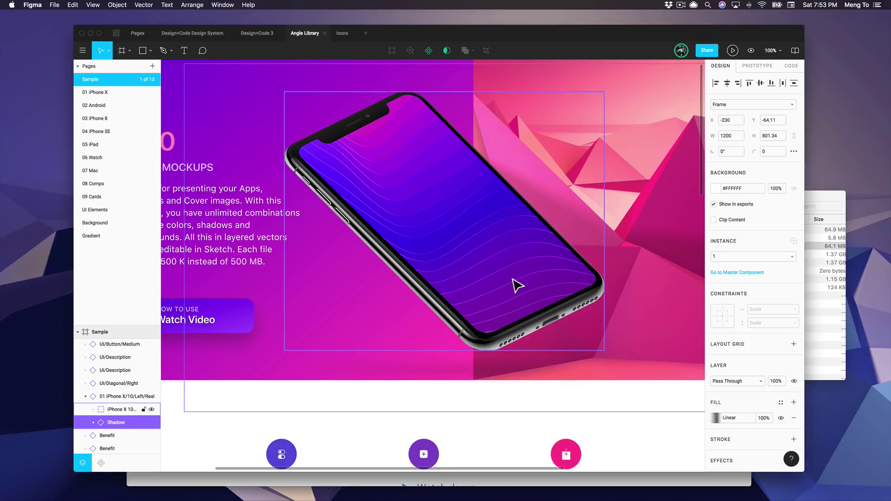
Nudge the phone mockup slightly right and down, then cancel saving a named version
mouse_move(513, 285)
mouse_down()
mouse_move(542, 294)
mouse_move(520, 281)
mouse_up()
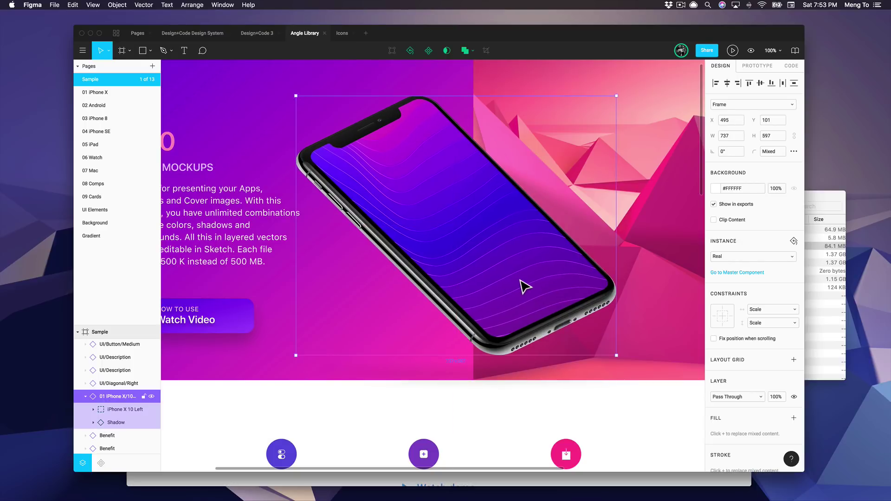
key(super+alt+s)
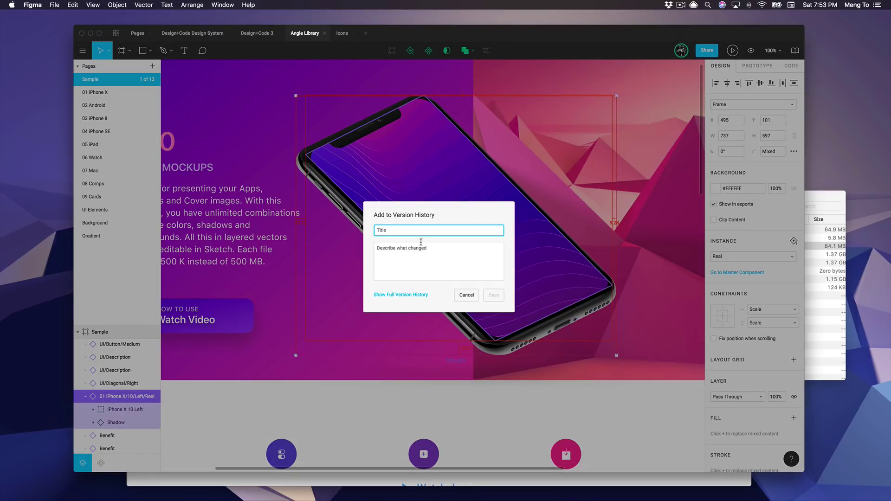
click(466, 297)
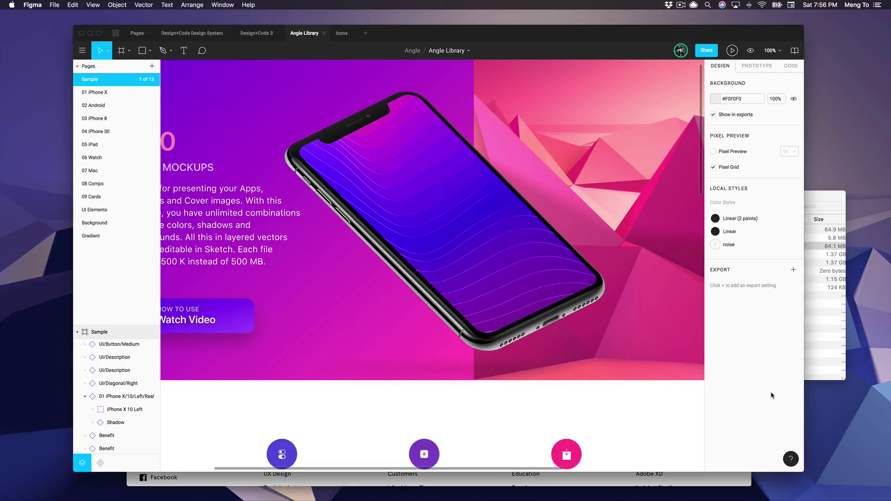
Show the keyboard shortcuts reference and bring the figma.com downloads page forward
click(791, 459)
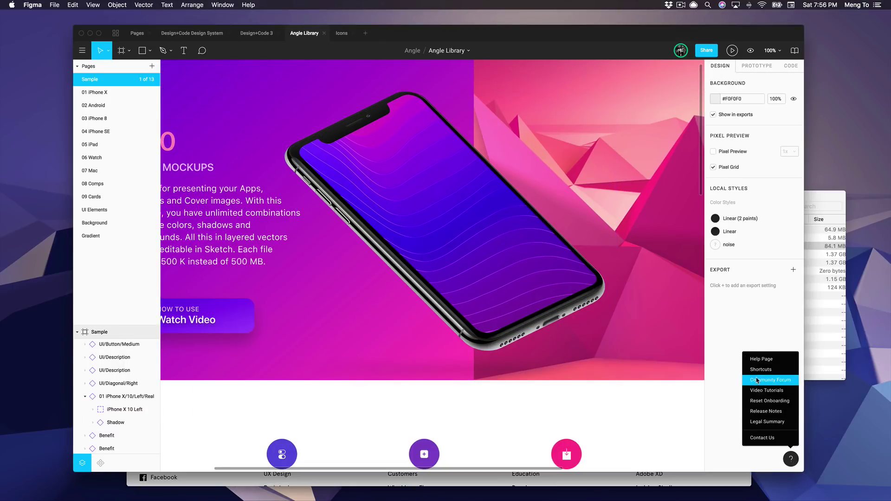
click(760, 370)
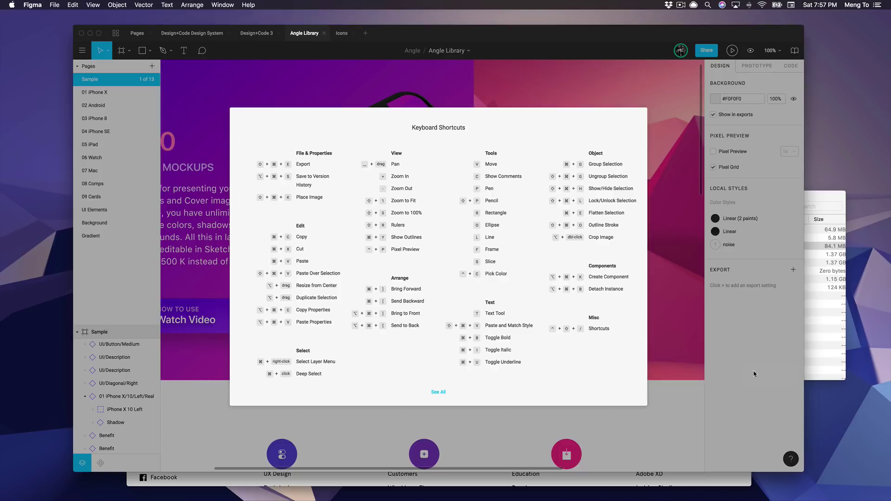
click(691, 472)
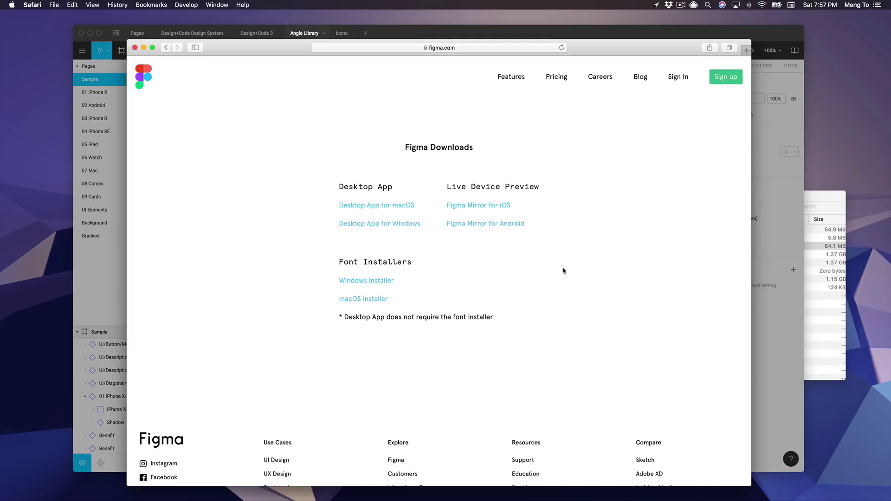
Bring Figma back full screen and close the keyboard shortcuts reference
click(449, 30)
click(99, 35)
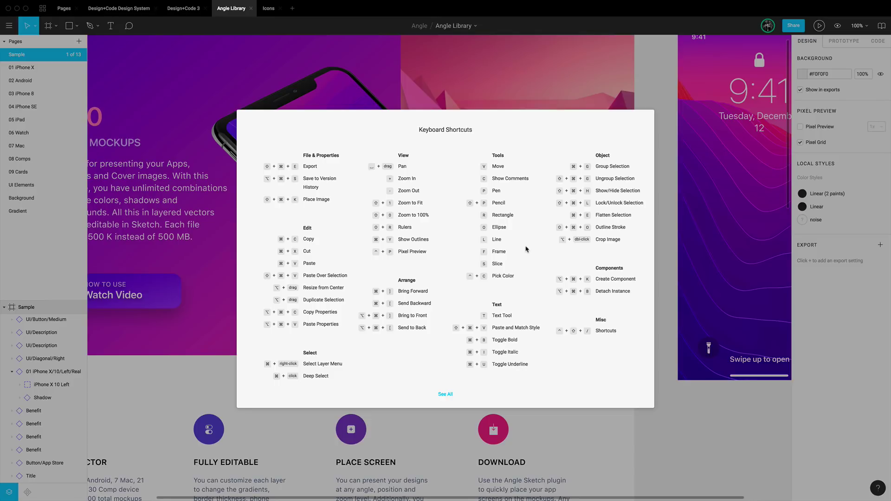
click(325, 99)
Switch to the Design+Code 3 Pages file and zoom out to fit every frame
click(64, 8)
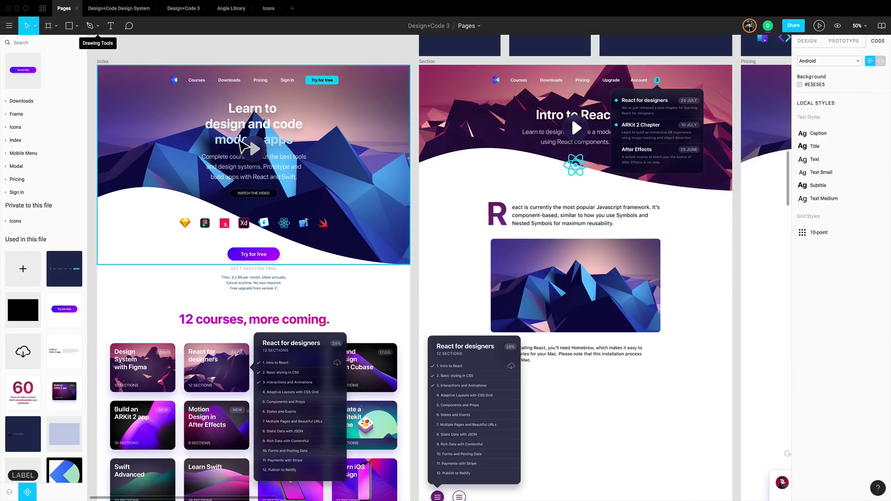
key(shift+1)
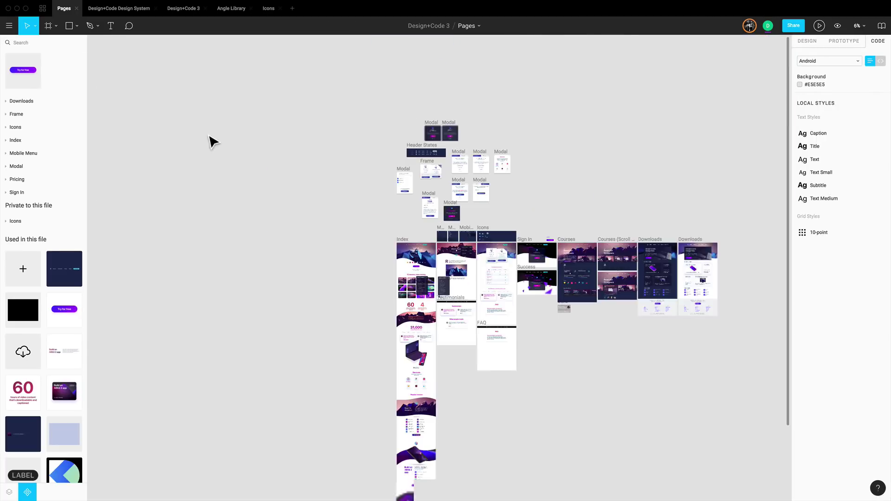
scroll(432, 224, up, 10)
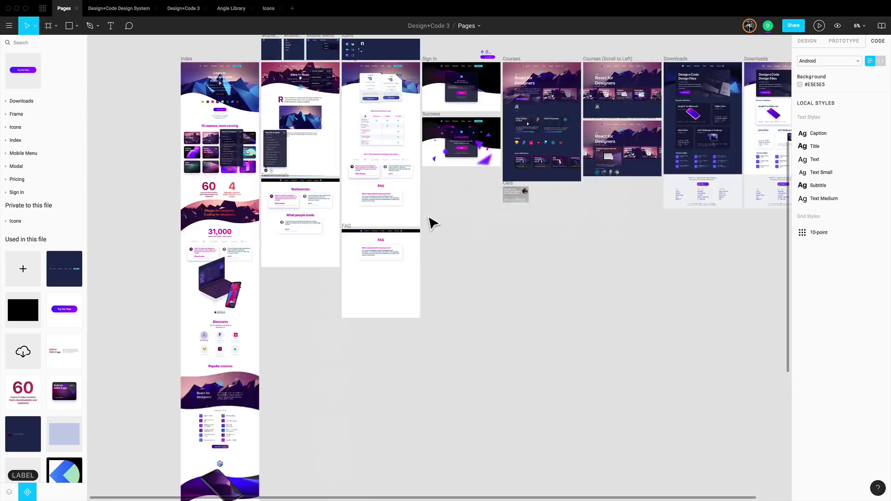
scroll(429, 224, left, 7)
scroll(430, 223, up, 2)
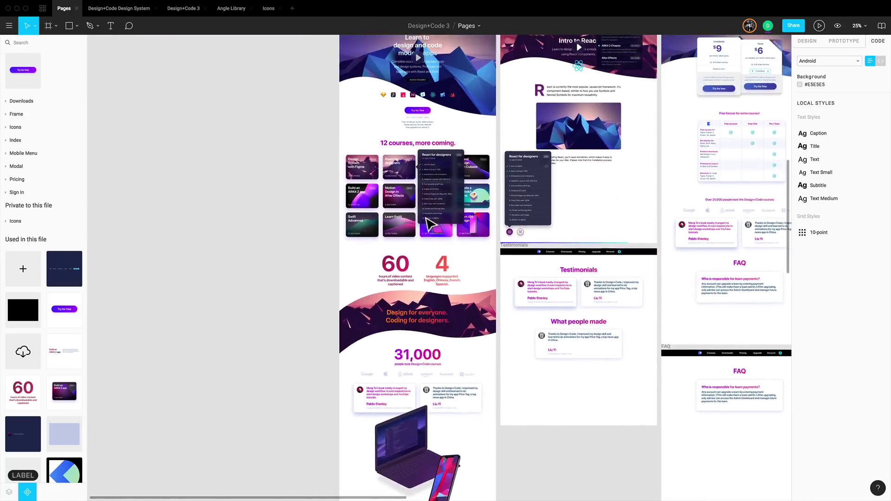
scroll(430, 224, up, 5)
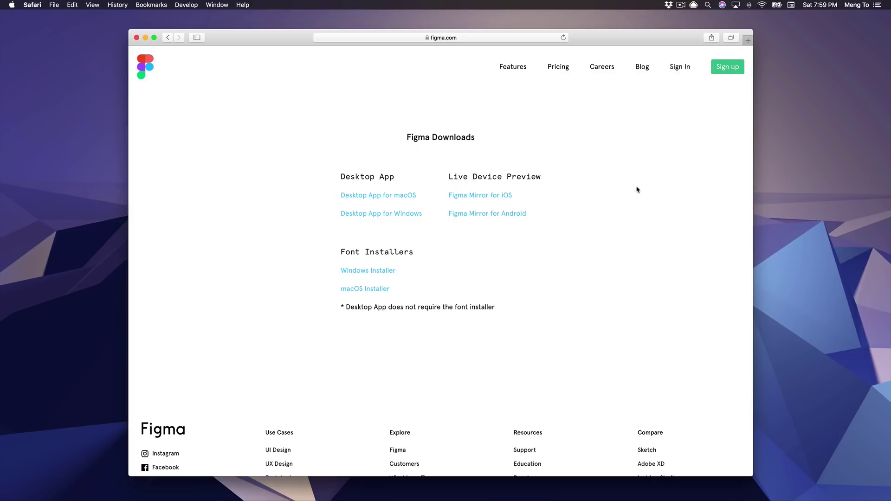
Preview figma.com's Sign up form and dismiss it again
click(727, 68)
click(604, 171)
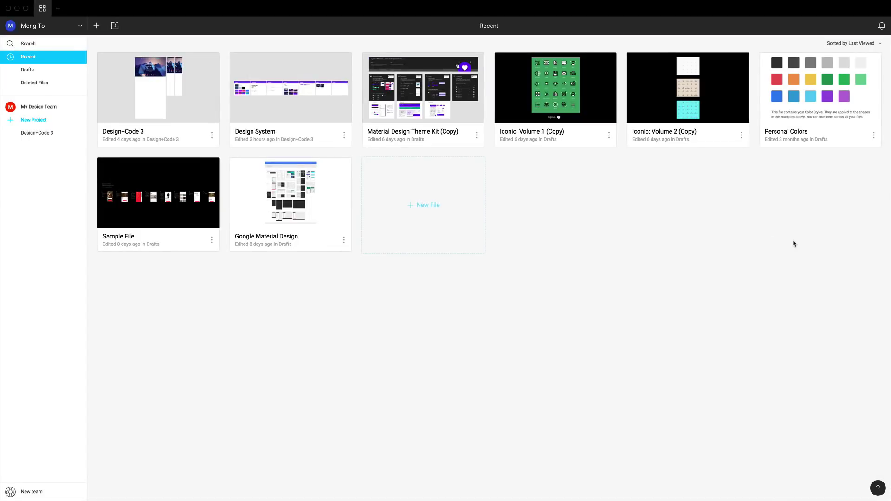
Filter to draft files, select the Personal Colors file, then clear the selection
click(50, 72)
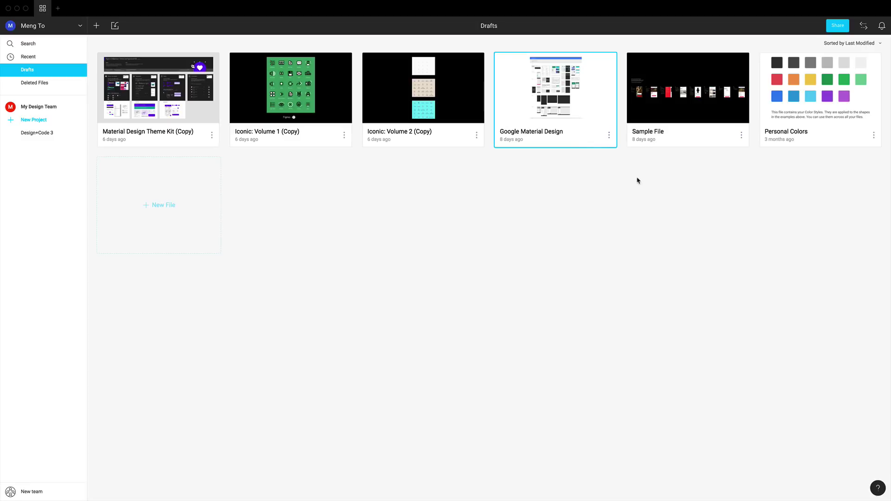
click(792, 144)
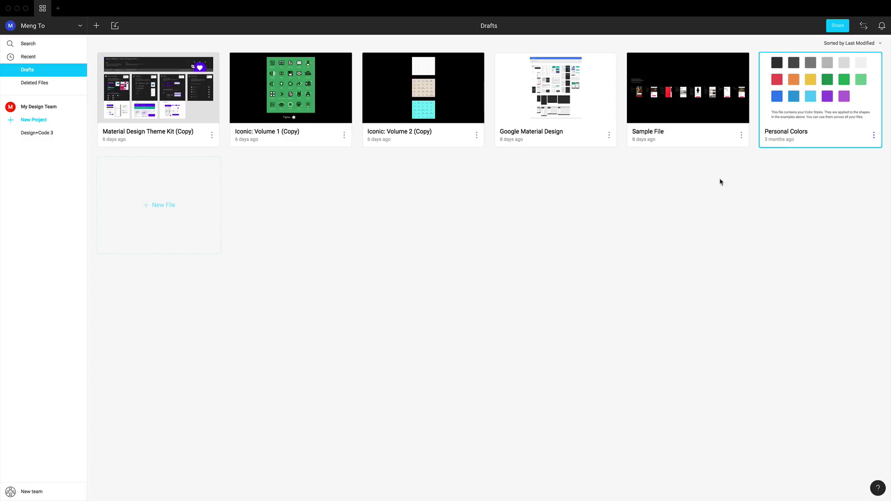
click(540, 198)
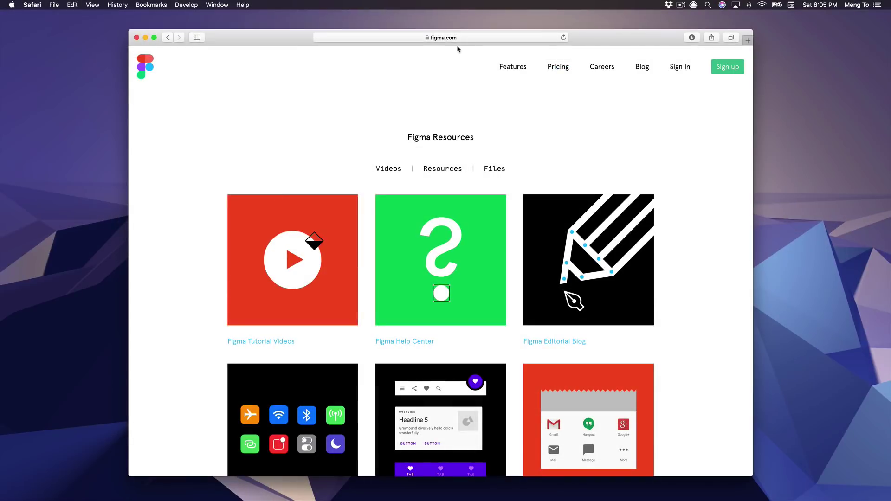
Open the Iconic icon set from figma.com's downloadable Files section and switch to Figma
click(465, 37)
click(662, 167)
click(495, 170)
scroll(731, 182, down, 4)
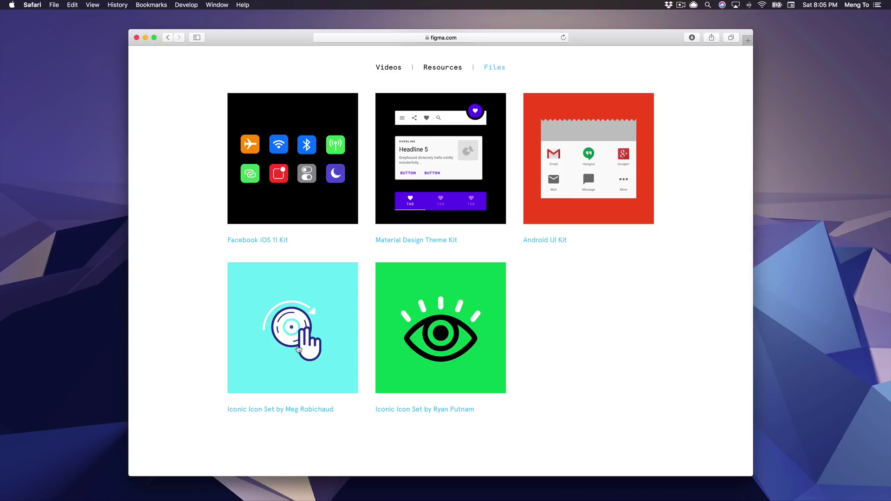
click(298, 349)
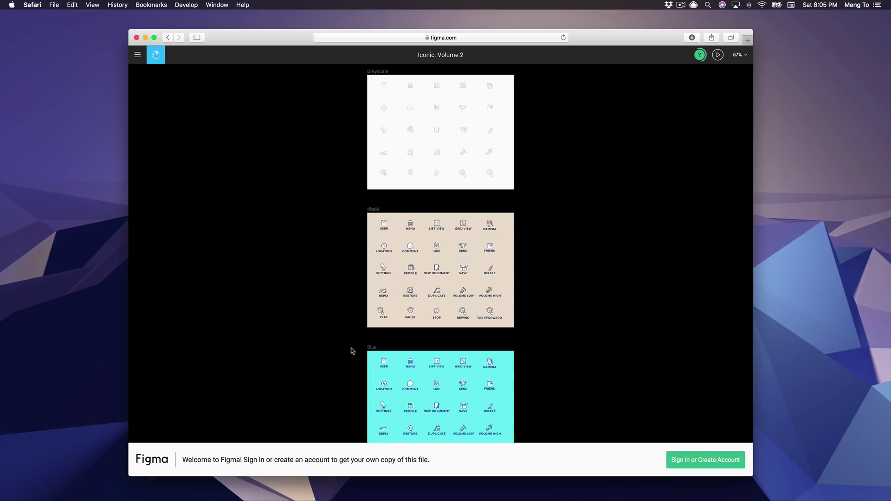
key(ctrl+Right)
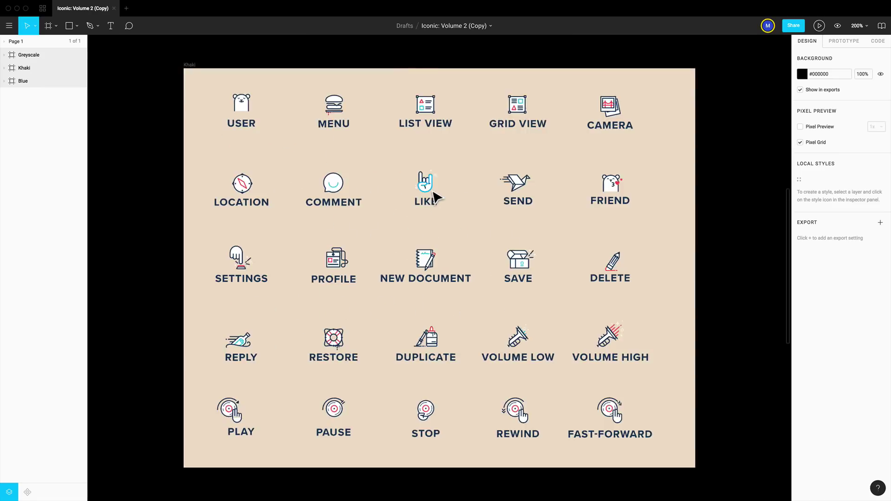
Select and deselect the LIKE icon in the Khaki frame, then return to the file browser
click(424, 190)
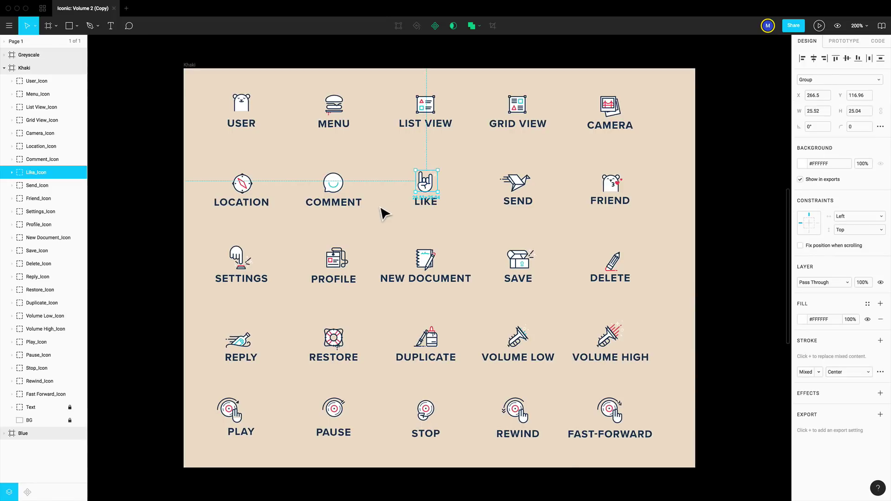
click(729, 255)
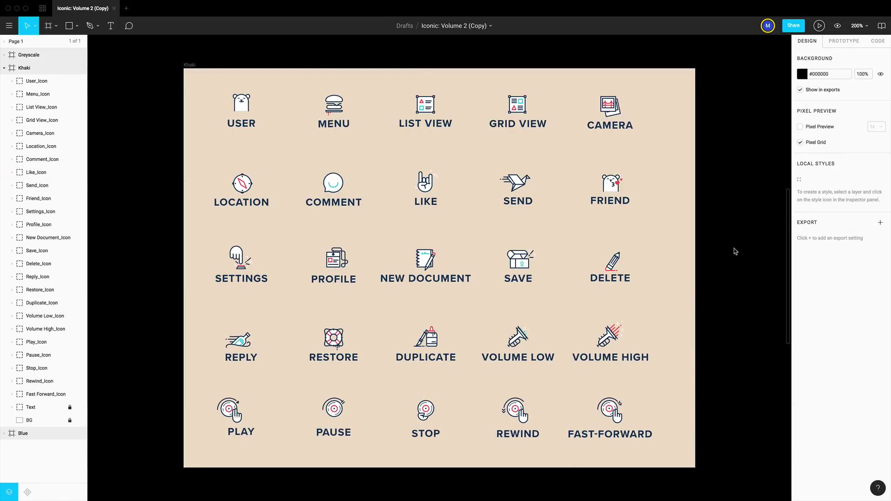
click(42, 9)
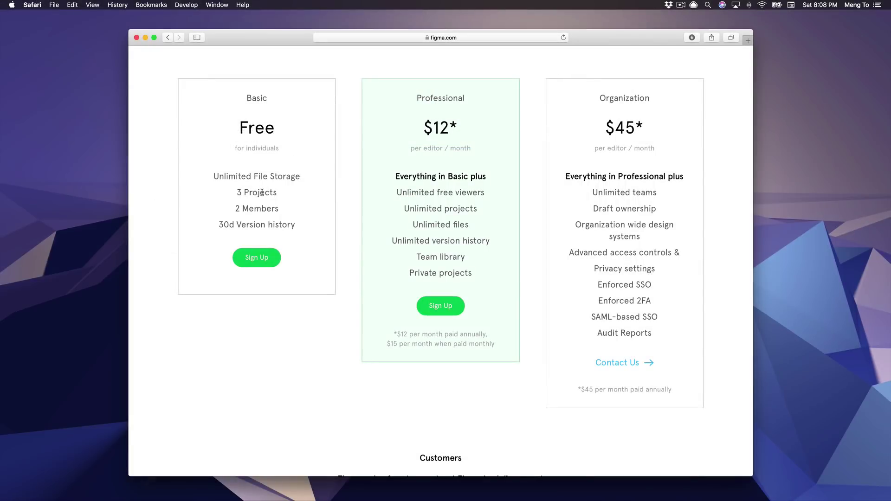
Highlight the 3 Projects, 2 Members and 30d Version history plan lines, then switch to Figma
triple_click(268, 193)
triple_click(263, 209)
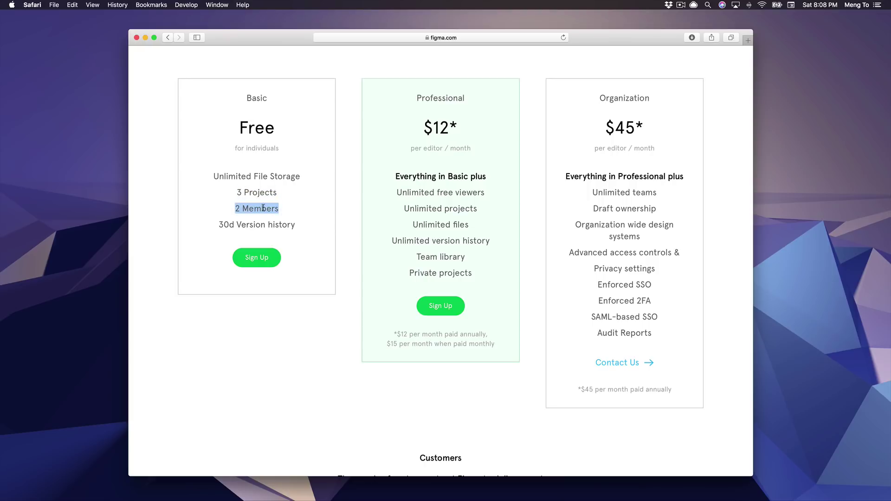
triple_click(320, 223)
click(350, 221)
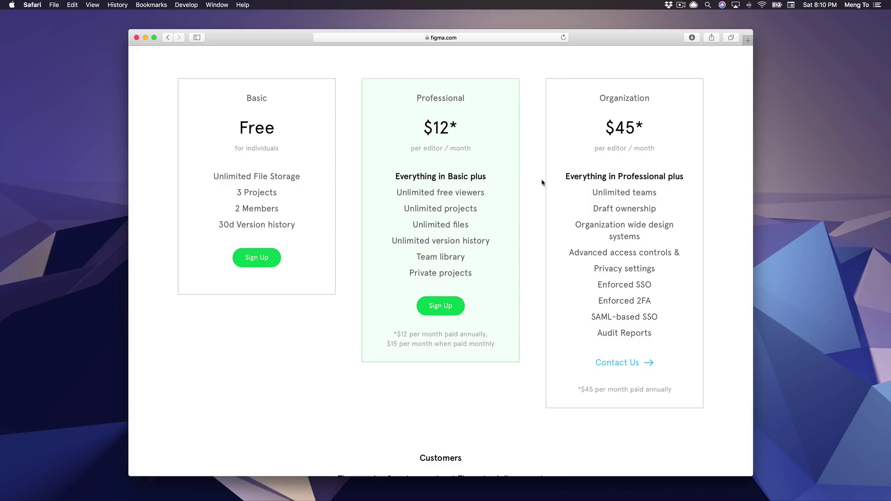
key(ctrl+Right)
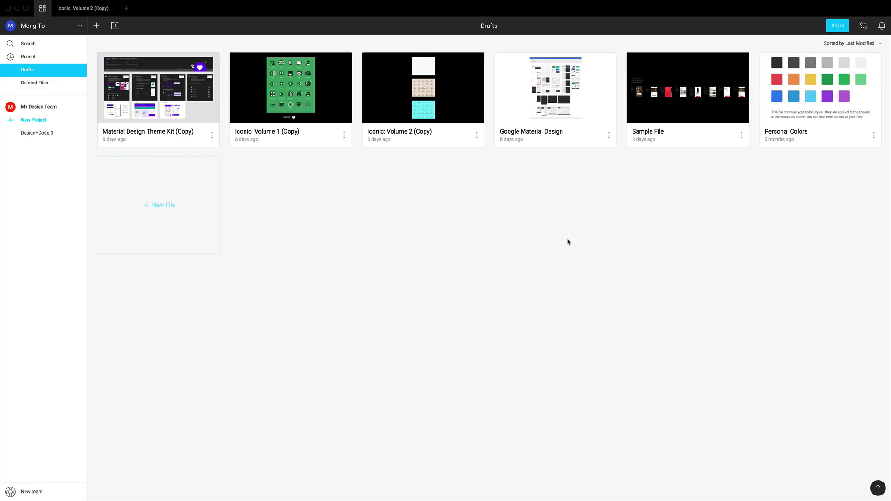
Open the Design+Code 3 project, then start and cancel a new project
click(44, 133)
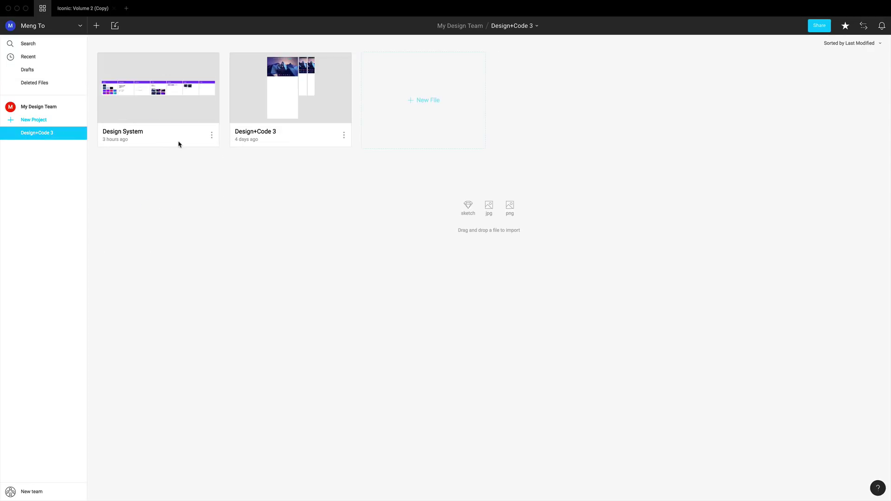
click(40, 120)
click(476, 281)
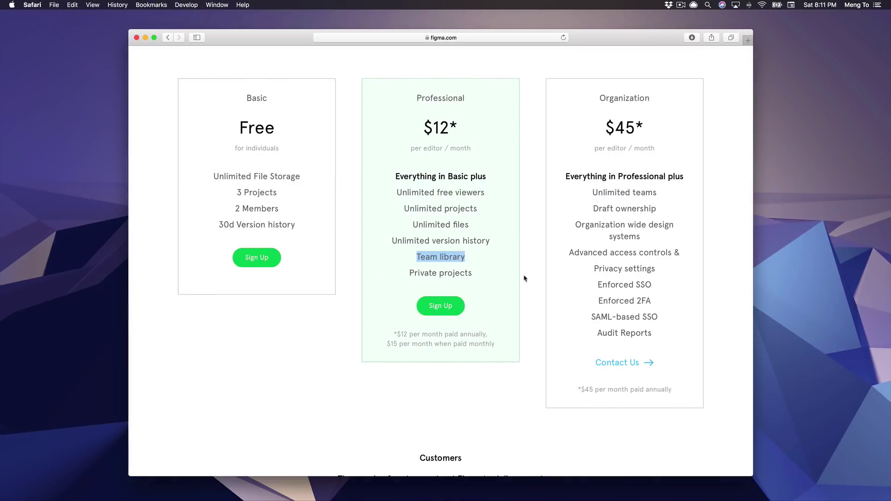
click(514, 237)
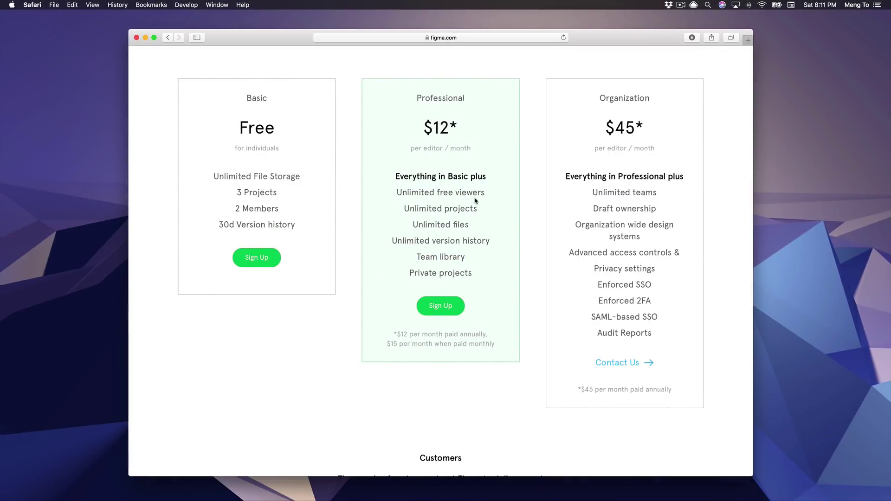
scroll(502, 233, up, 1)
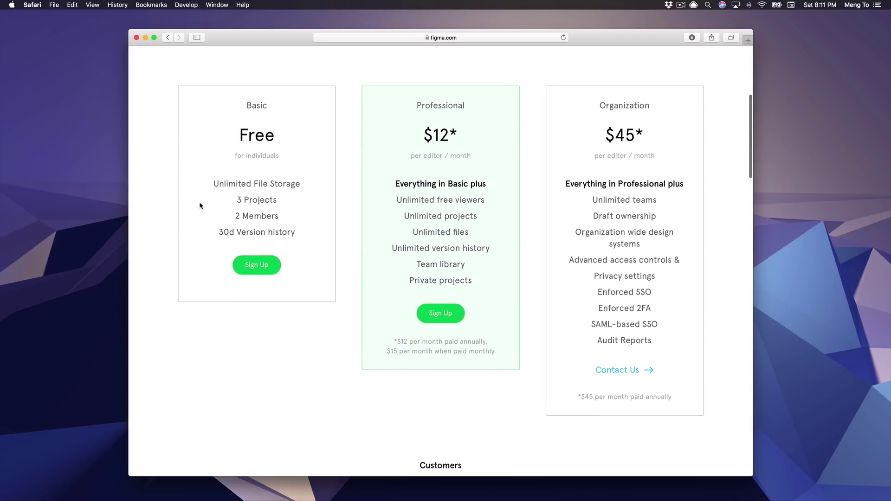
double_click(446, 247)
double_click(483, 248)
double_click(468, 216)
double_click(469, 200)
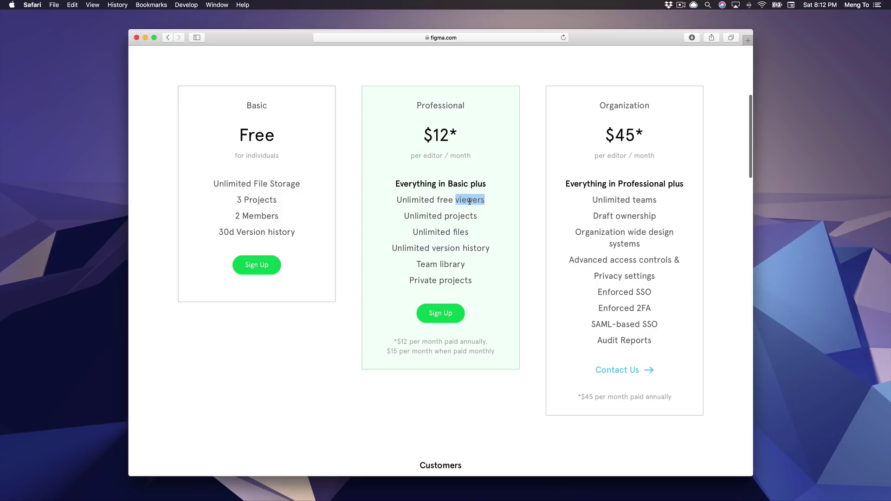
click(498, 216)
drag(486, 269, 410, 263)
click(425, 265)
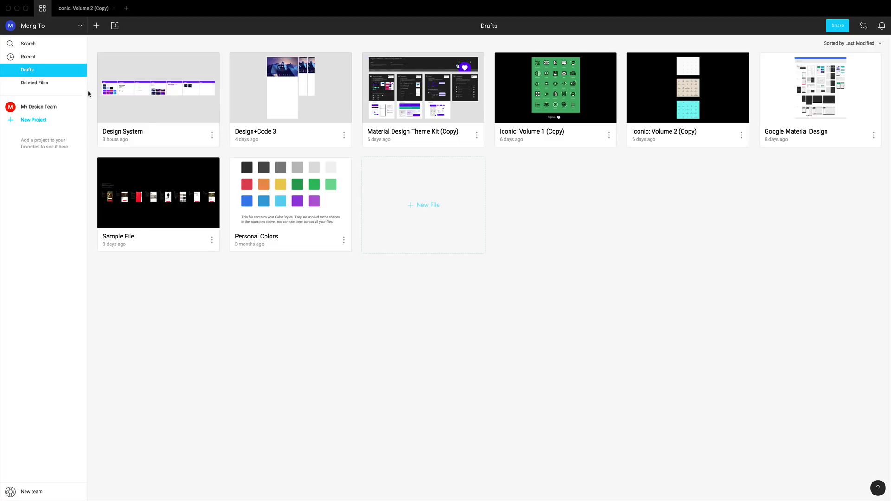
Under My Design Team, create the project 'Design+Code 3' and add a new file to it
click(50, 108)
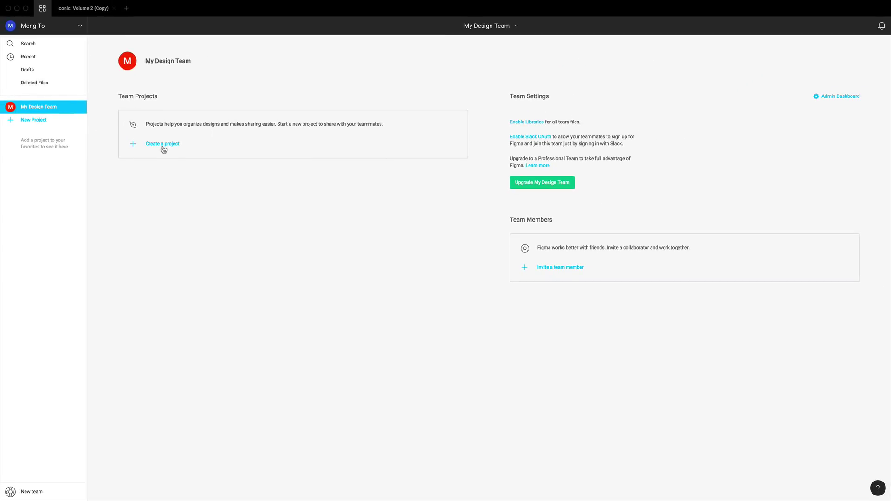
click(164, 149)
text(D)
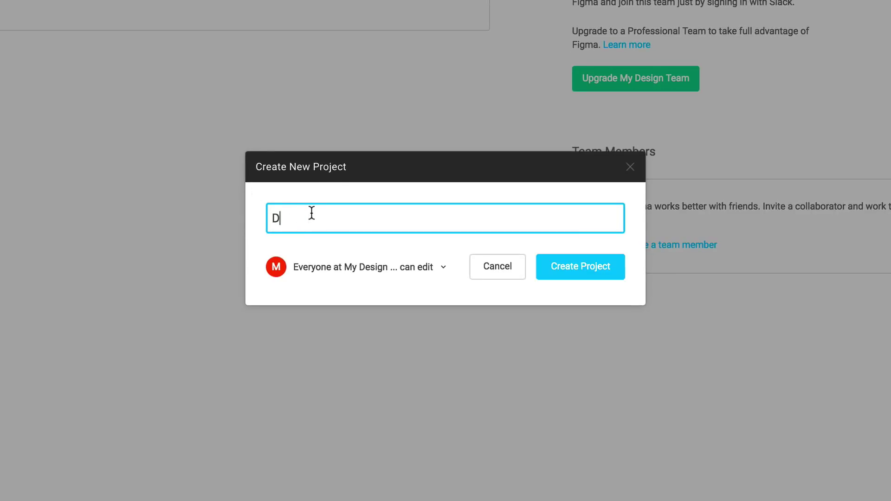
text(esign Code 3)
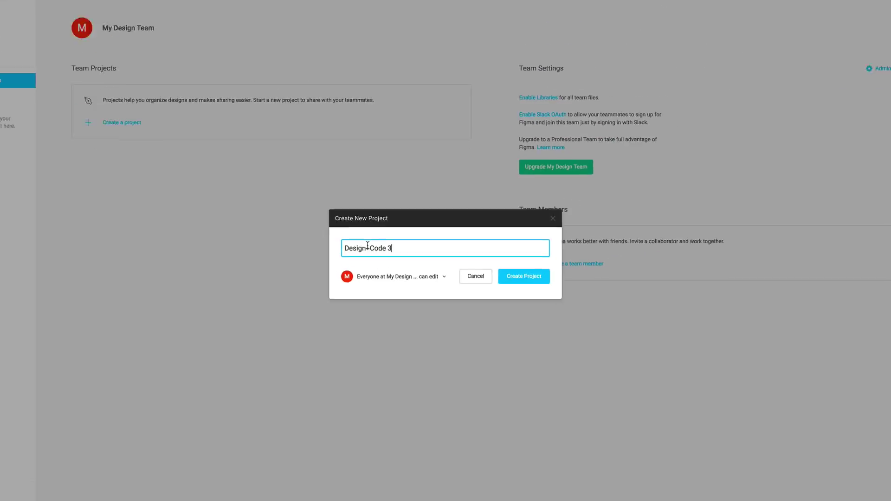
key(Return)
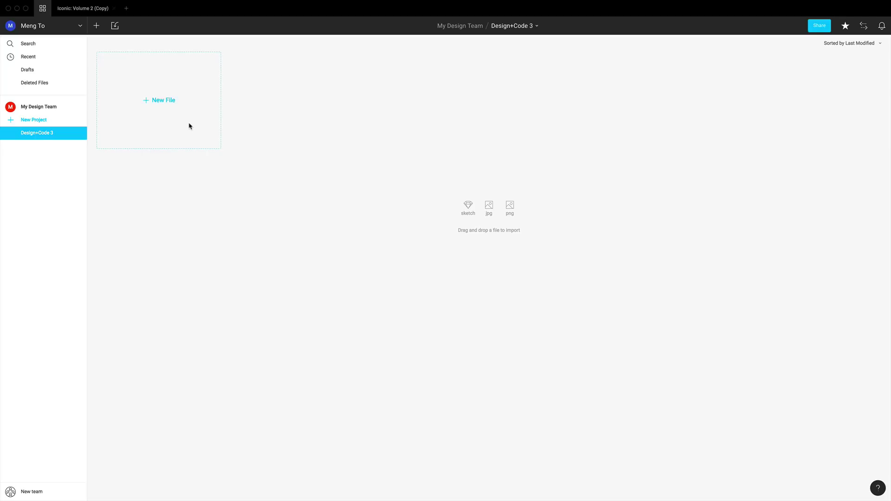
click(219, 133)
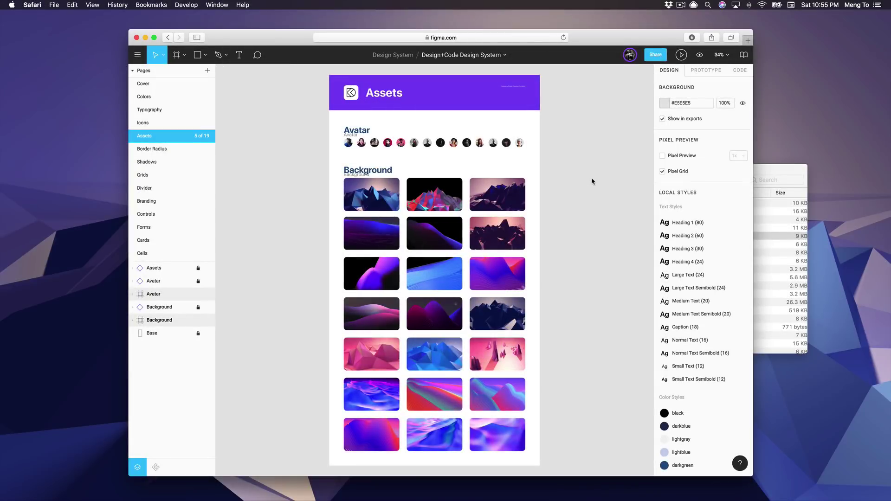
Bring the figma-assets folder window forward and reposition it, then return to the Figma file
click(789, 173)
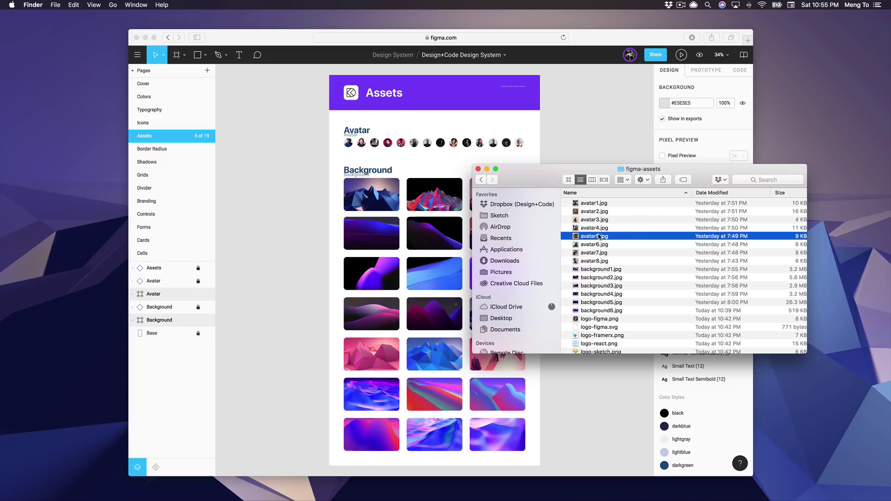
drag(705, 171, 705, 171)
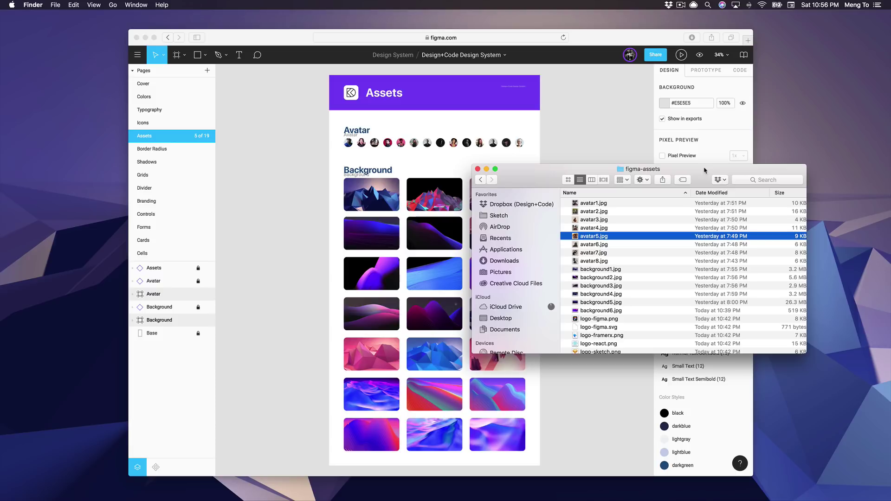
key(cmd+Tab)
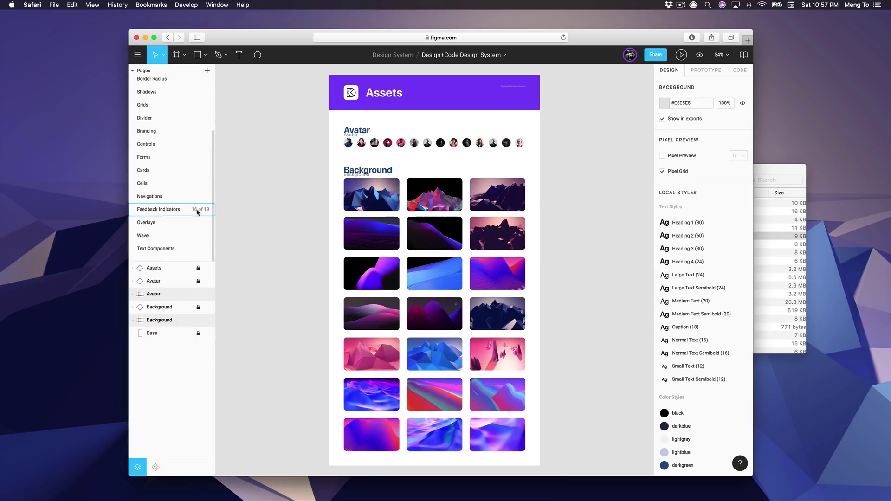
Leave the Design+Code Design System file via the main menu's Back to Files
scroll(197, 212, up, 3)
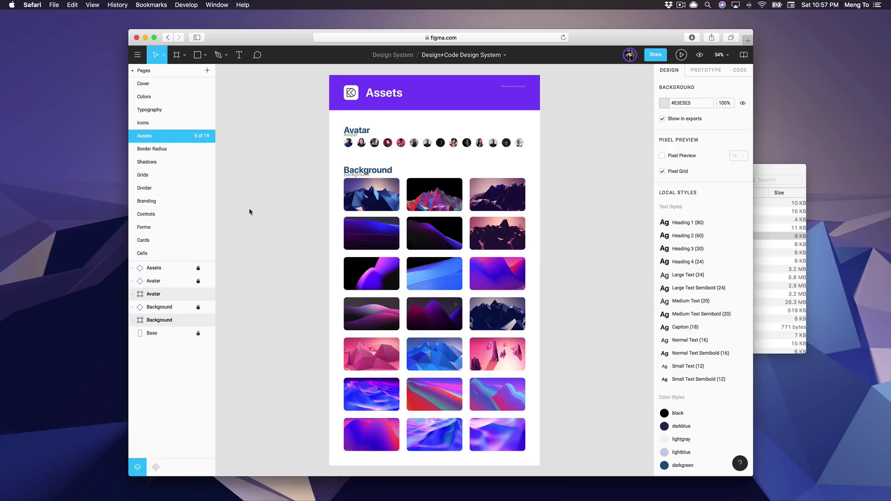
click(137, 55)
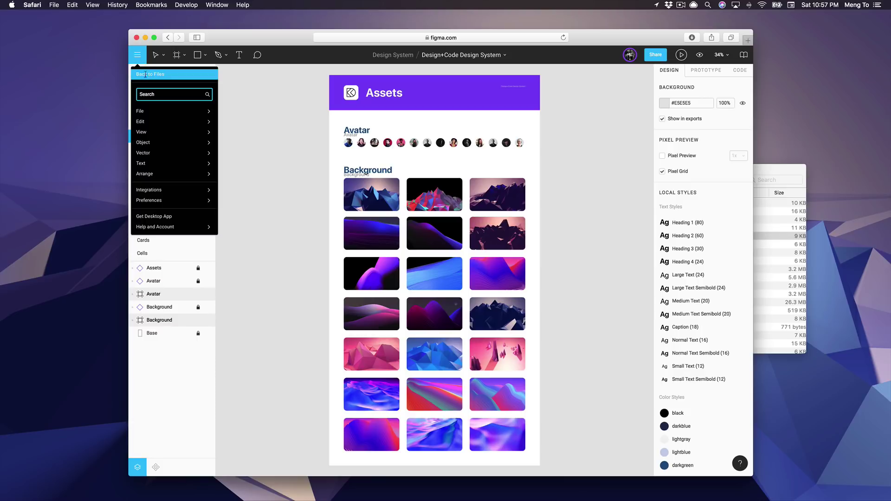
click(146, 72)
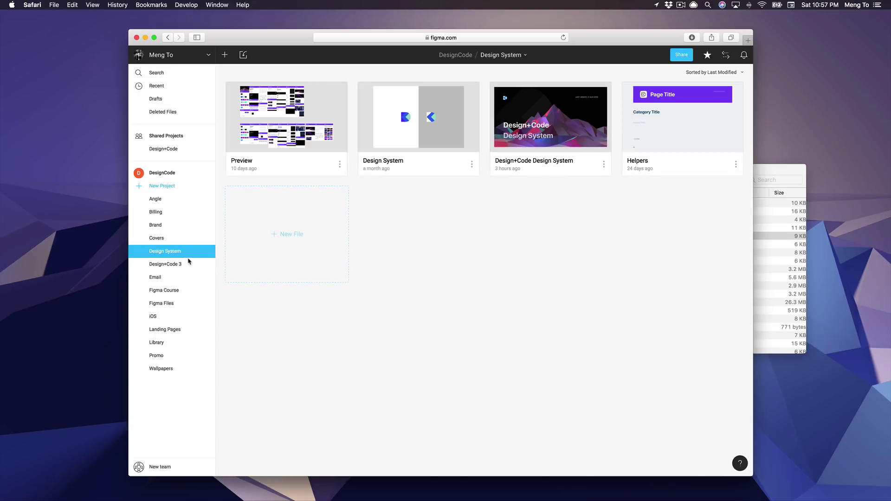
Open the Design+Code 3 Pages file, view FAQ and Testimonials, then bring figma-assets forward
click(176, 267)
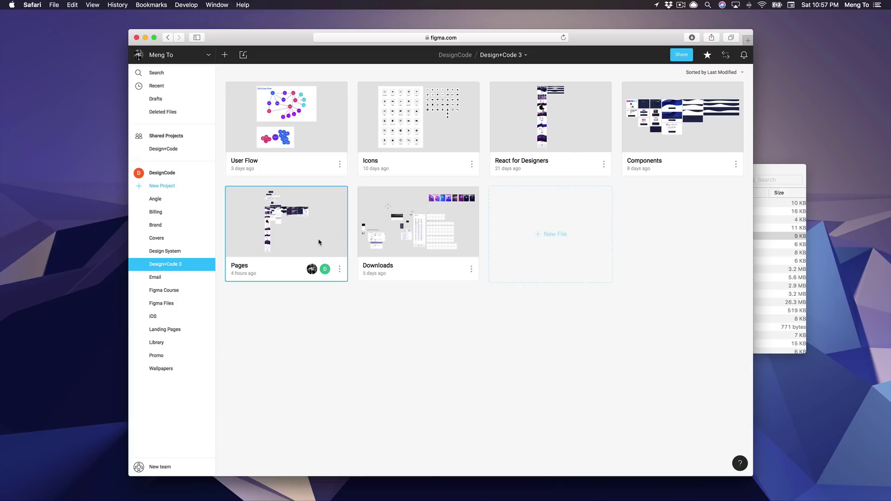
click(319, 242)
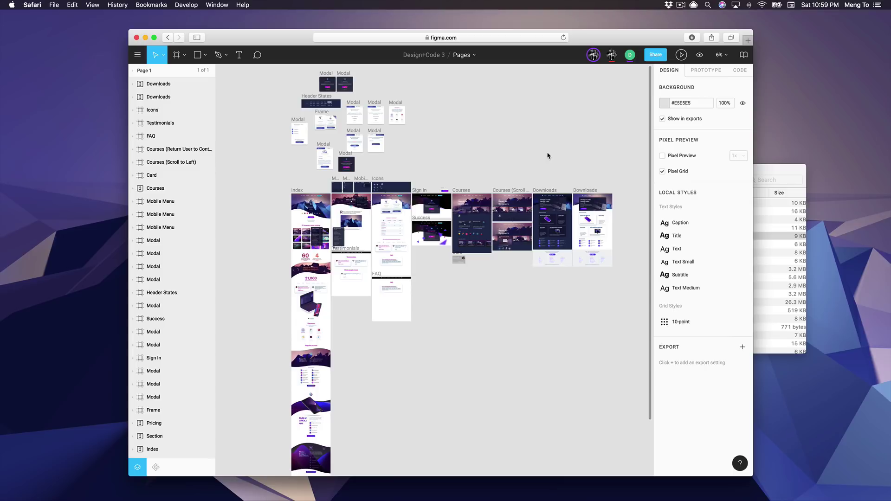
scroll(422, 160, up, 10)
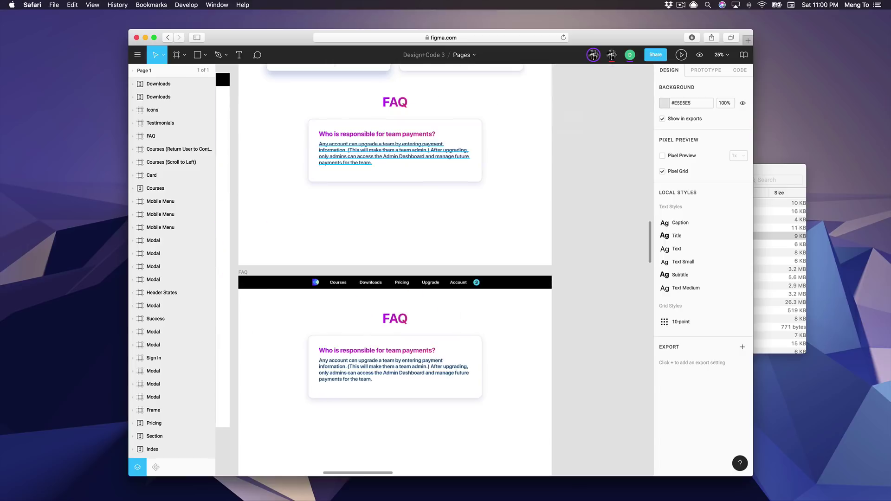
scroll(449, 171, left, 10)
scroll(450, 171, up, 5)
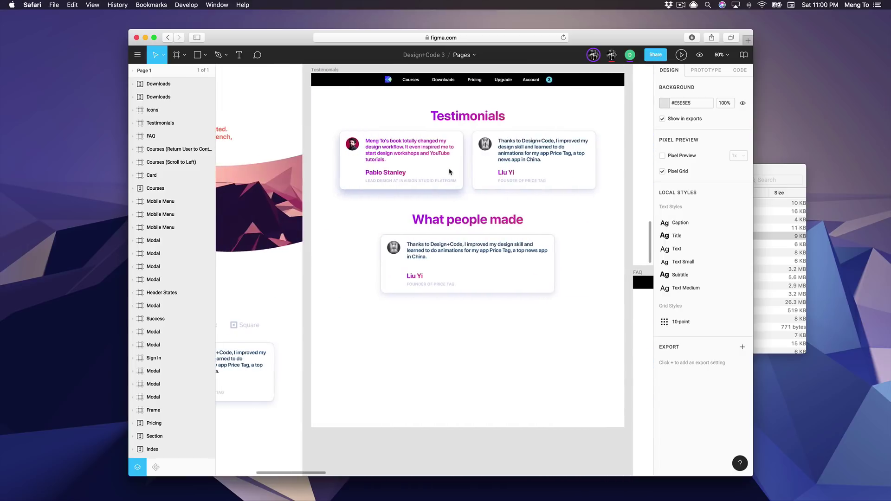
scroll(450, 171, left, 5)
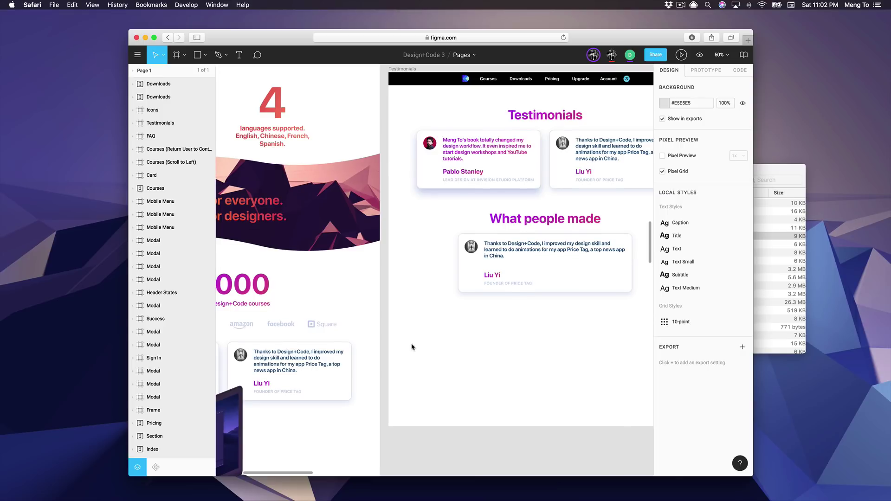
click(772, 277)
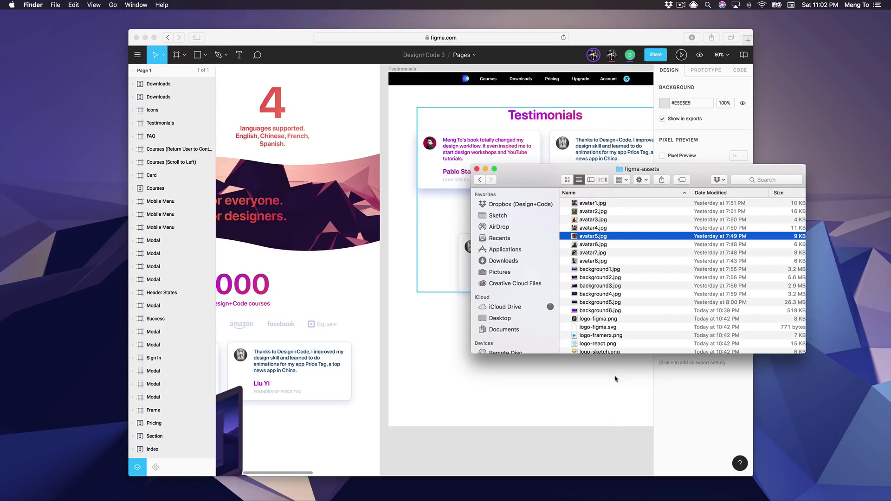